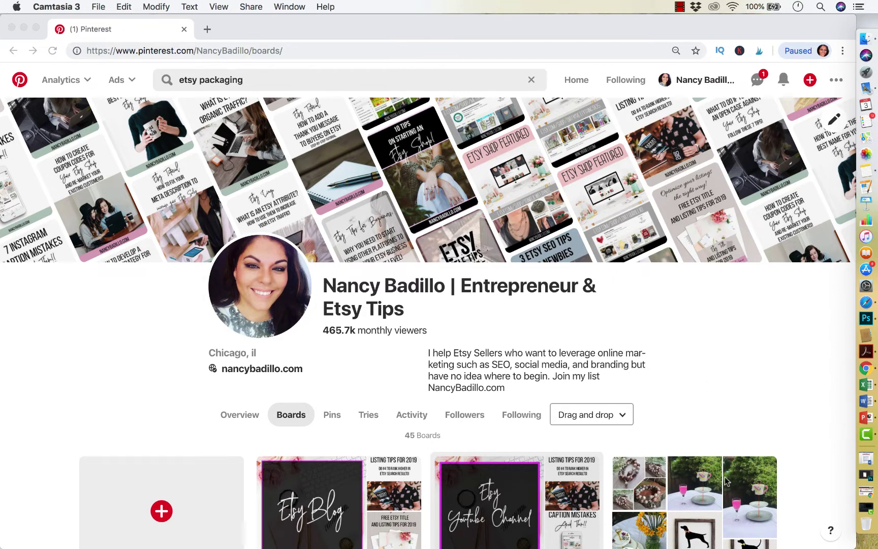
- Create a new public board named "Etsy Packaging Ideas" from the profile's boards
scroll(726, 476, "down", 5)
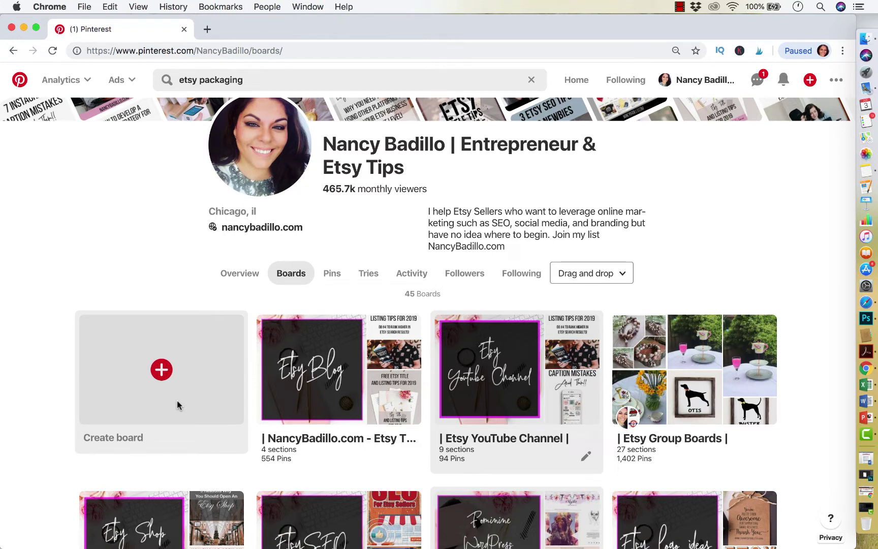
left_click(162, 369)
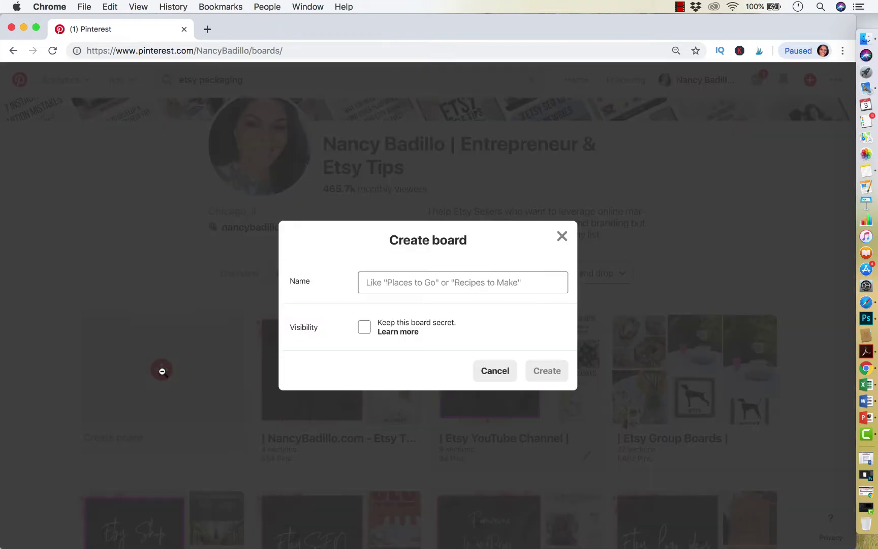
left_click(417, 283)
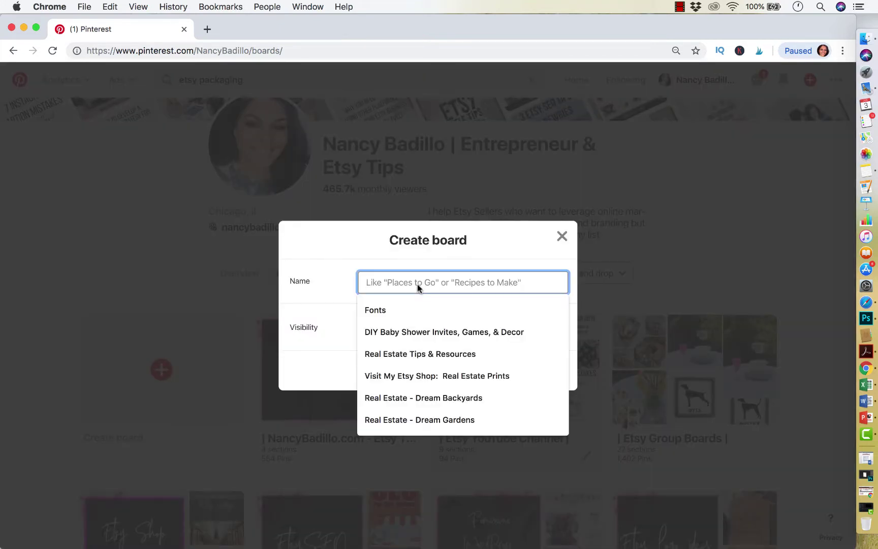
type("Etsy ")
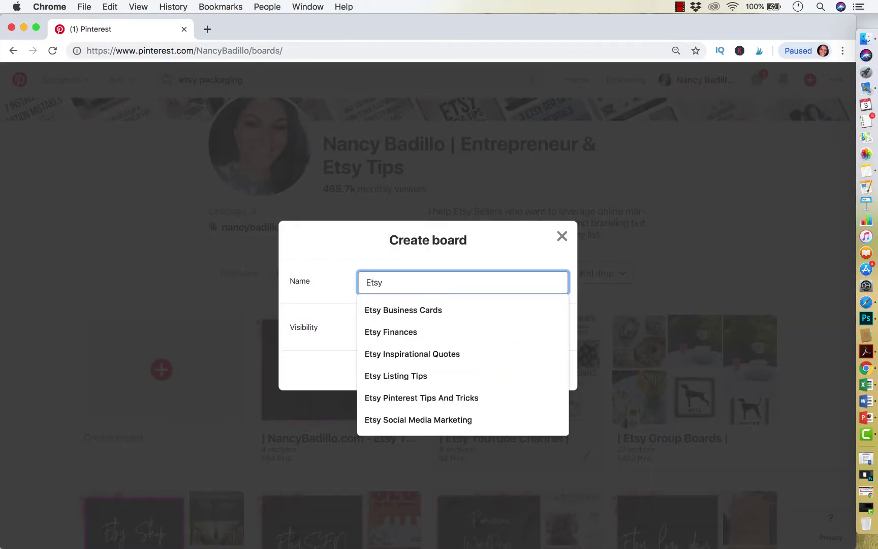
type("Packaging")
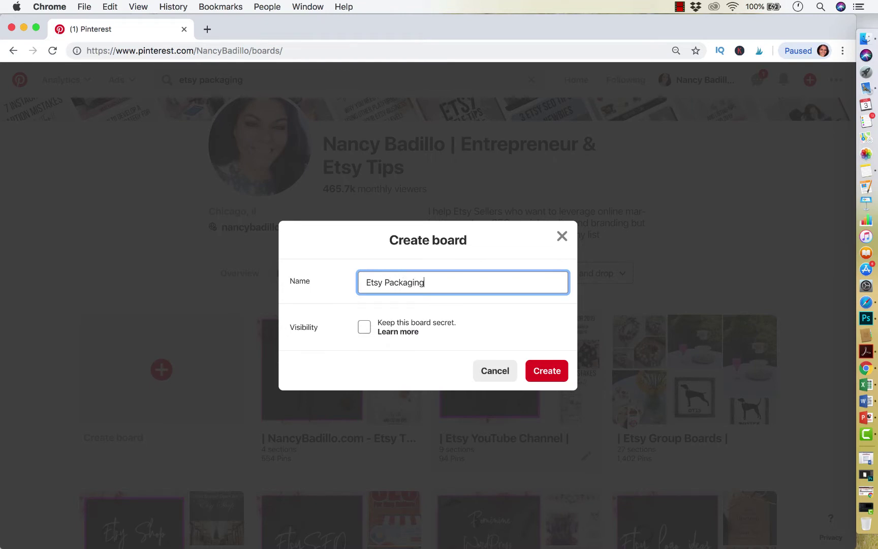
type(" Ideas")
left_click(545, 370)
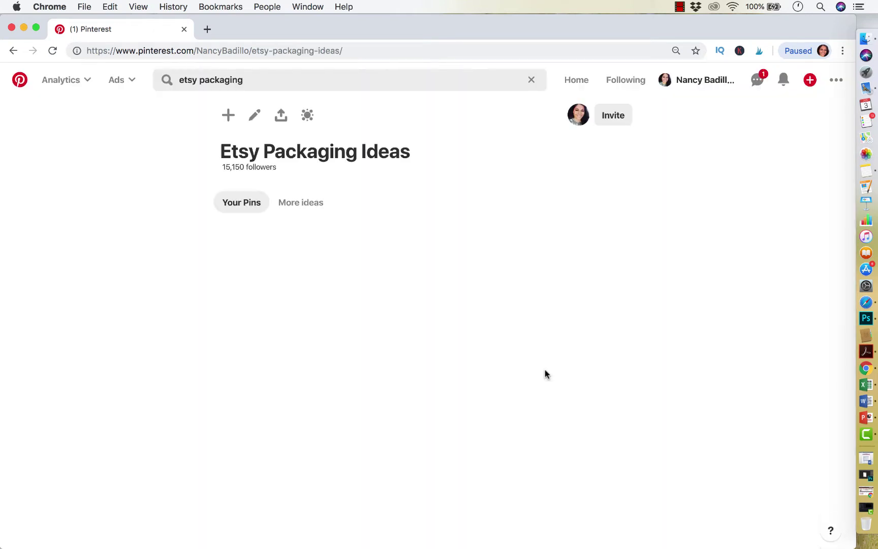
- Edit the new board with the description "Etsy Packing Ideas" and the category Technology, and save it
left_click(252, 120)
left_click(380, 236)
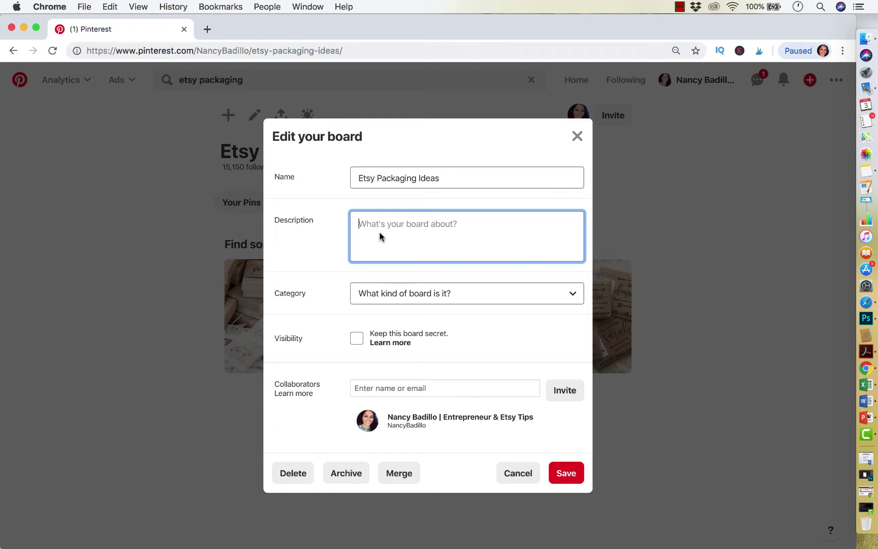
type("Et")
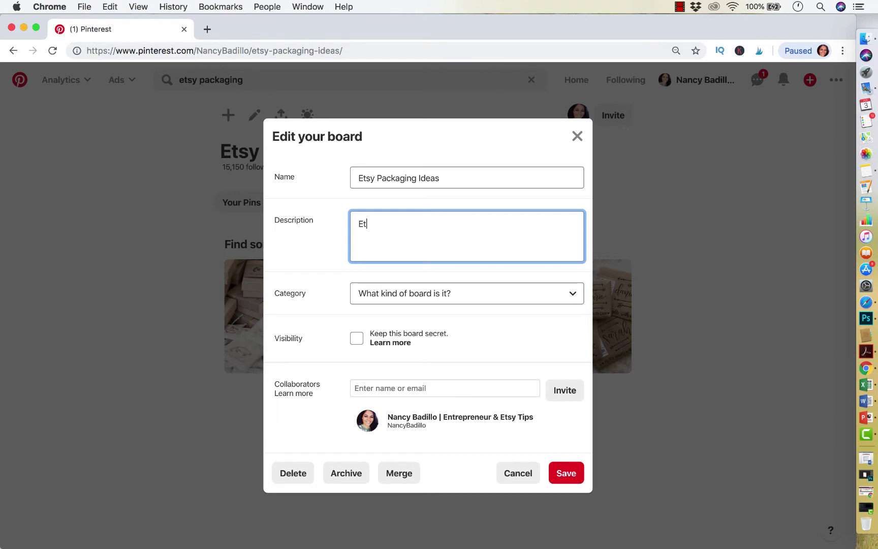
type("sy Packing Ideas")
left_click(405, 293)
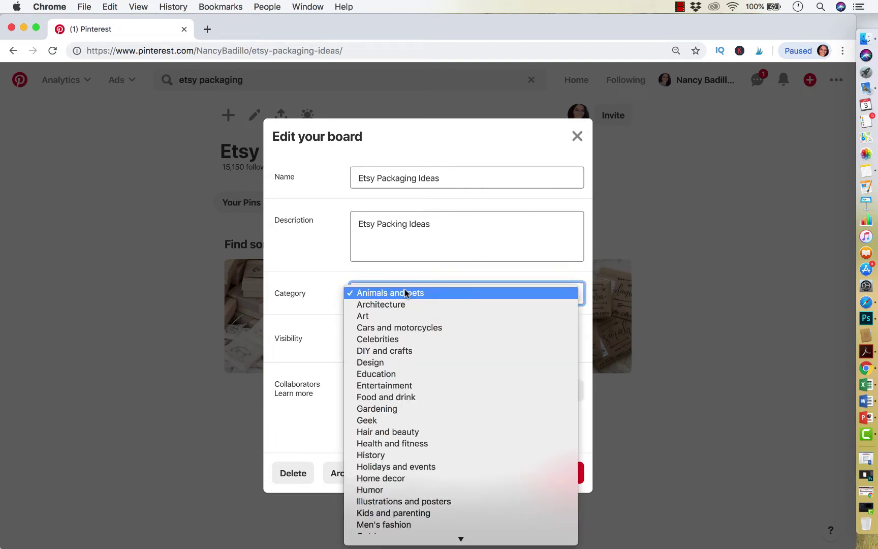
scroll(458, 379, "down", 3)
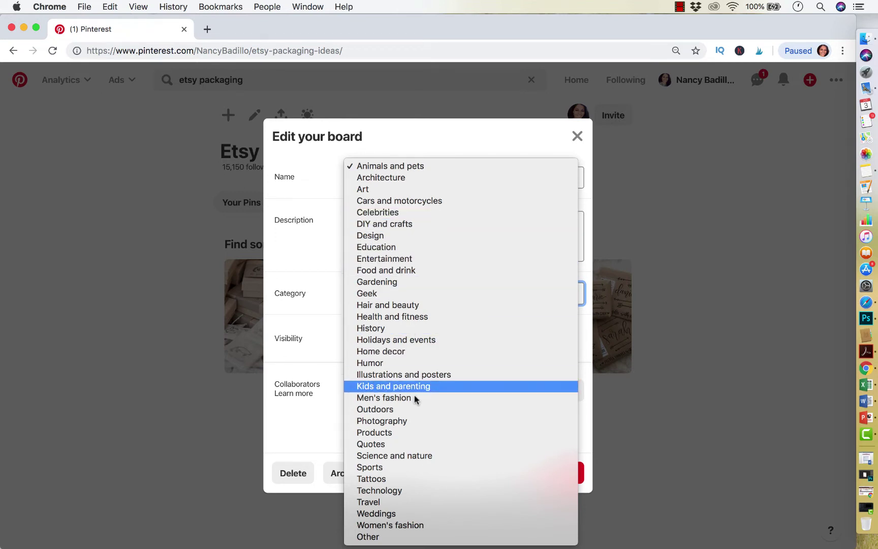
left_click(424, 489)
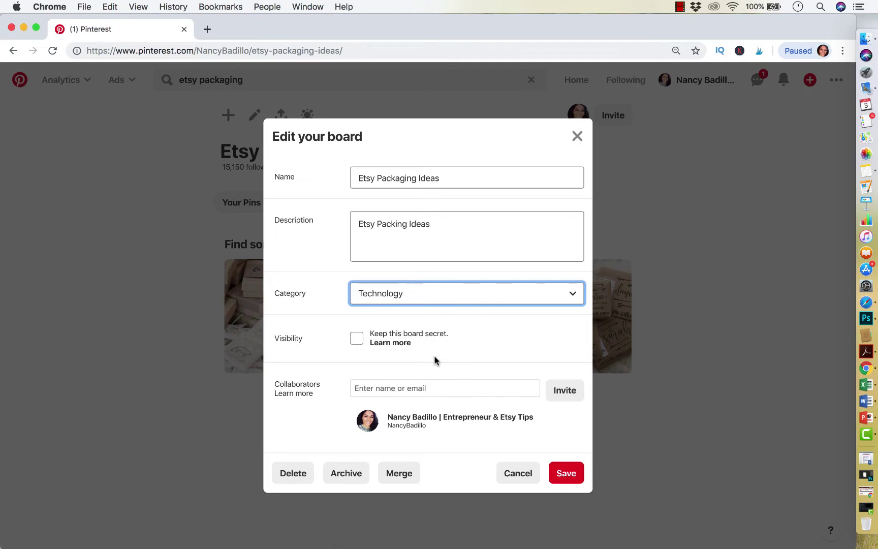
left_click(565, 475)
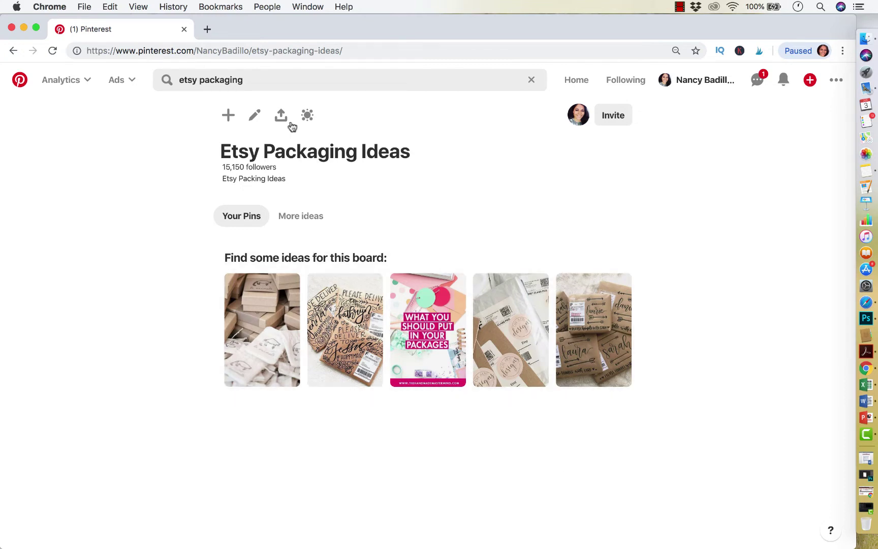
- Extend the Pinterest search to "etsy packaging ideas" to view the suggested keywords, and close the suggestions
left_click(249, 81)
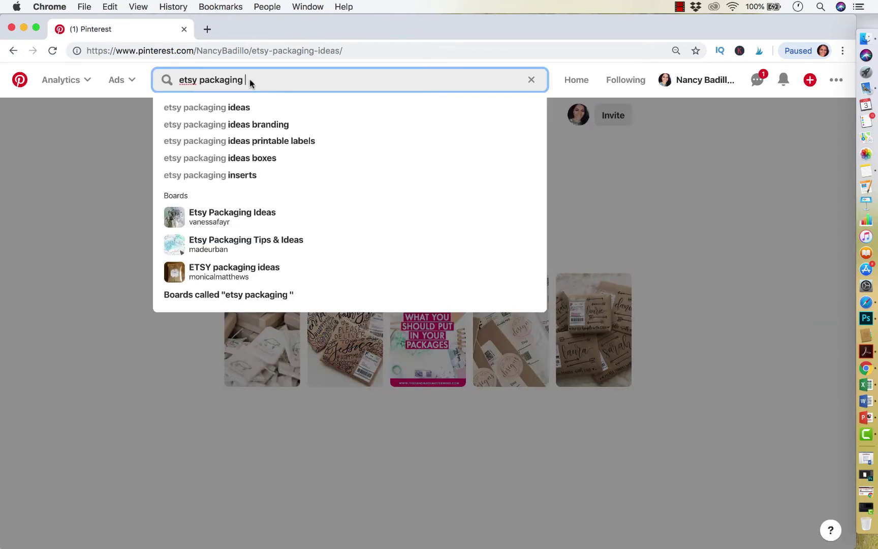
type("ideas")
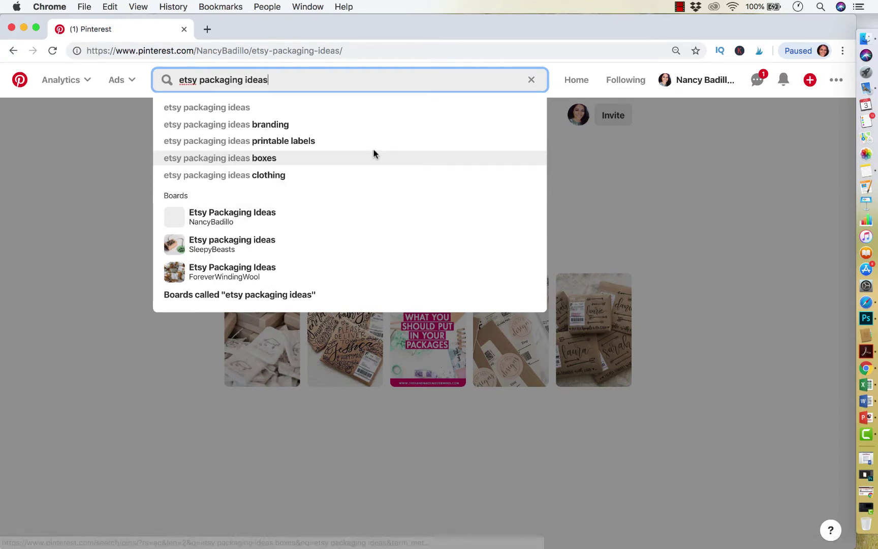
left_click(641, 183)
- Reopen the board's settings and replace its description with the sentence opening "This board has tons of"
left_click(254, 115)
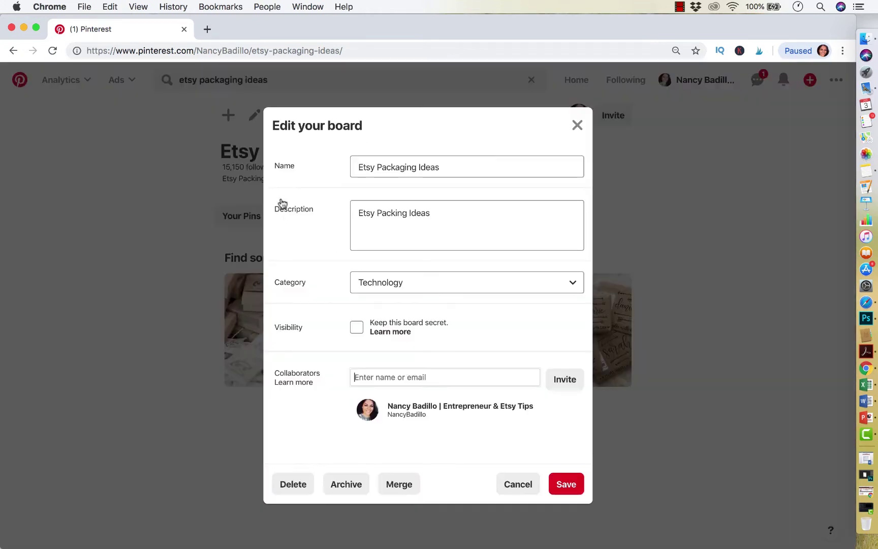
left_click(435, 224)
left_click_drag(435, 223, 355, 225)
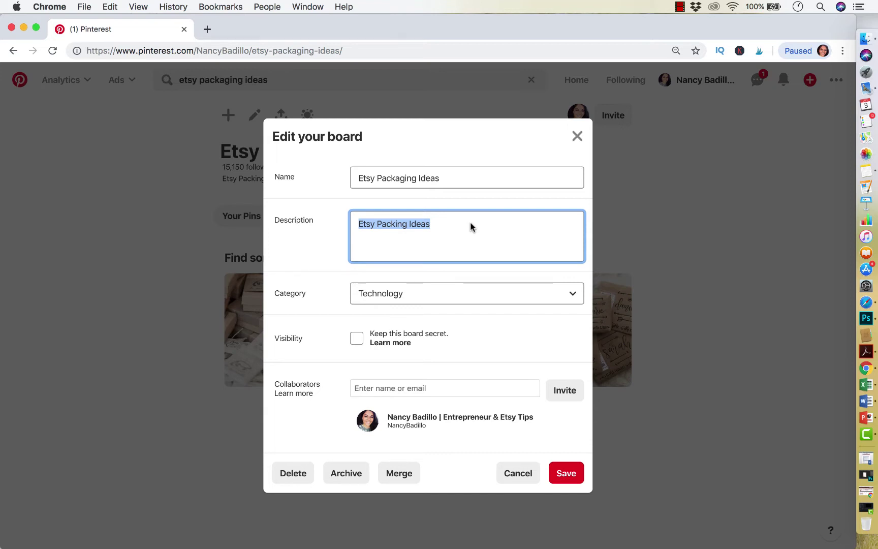
key("BackSpace")
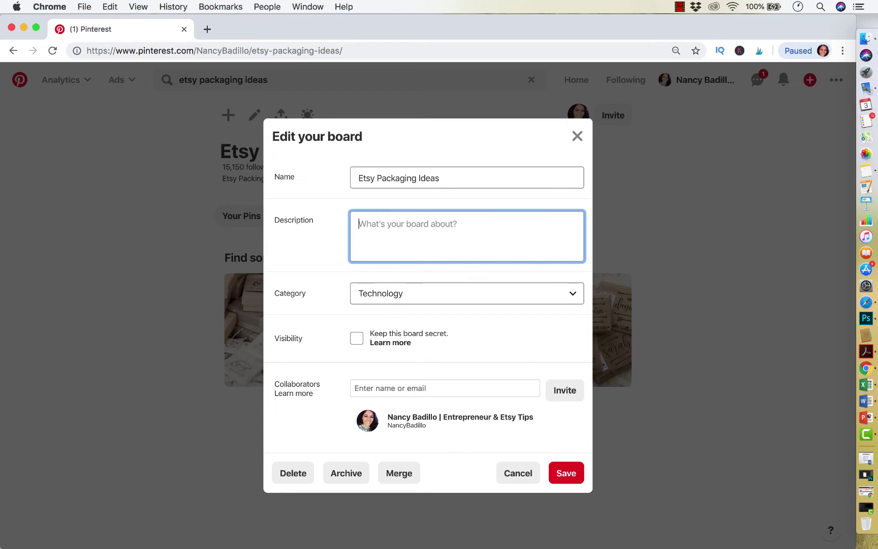
type("This baord")
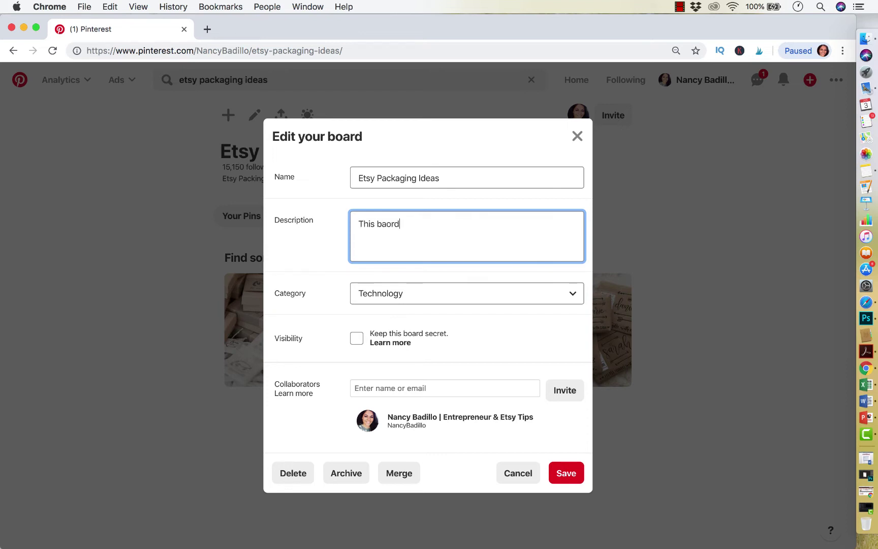
key("BackSpace")
key("BackSpace")
key("BackSpace")
key("BackSpace")
type("oard w")
key("BackSpace")
type("have")
key("BackSpace")
key("BackSpace")
key("BackSpace")
key("BackSpace")
key("BackSpace")
type("has tons of")
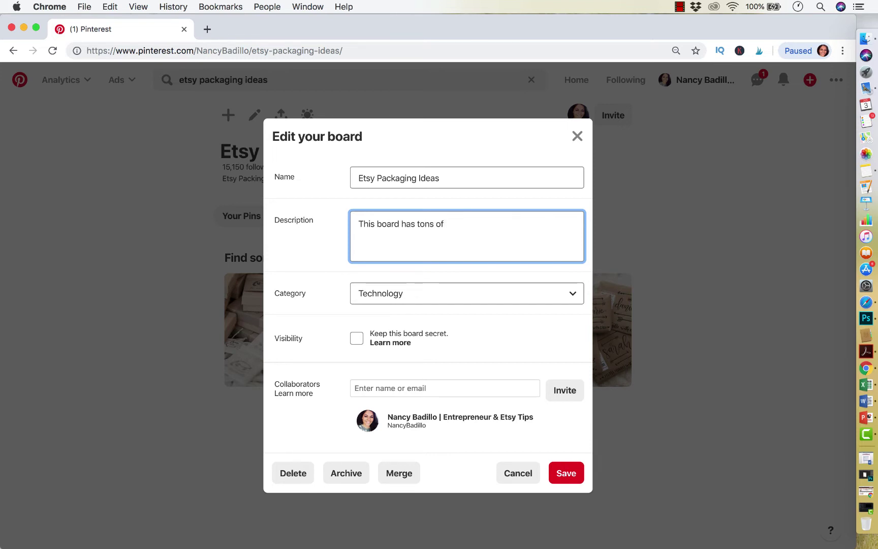
- Complete the board description with "Etsy Packing Ideas to help you with your Etsy Business."
type(" Etsy Packing Idesa t")
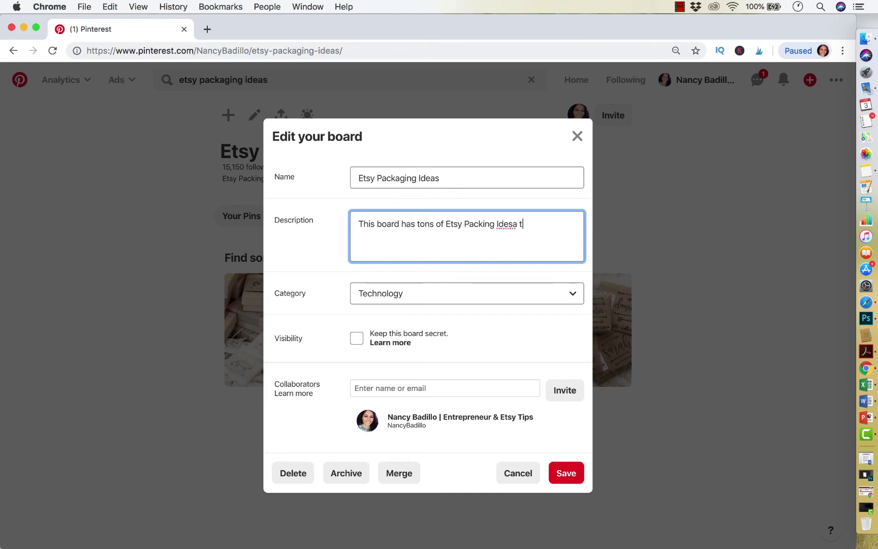
key("BackSpace")
key("BackSpace")
key("BackSpace")
type("as to so")
key("BackSpace")
key("BackSpace")
type("help you")
key("BackSpace")
type("with your Et")
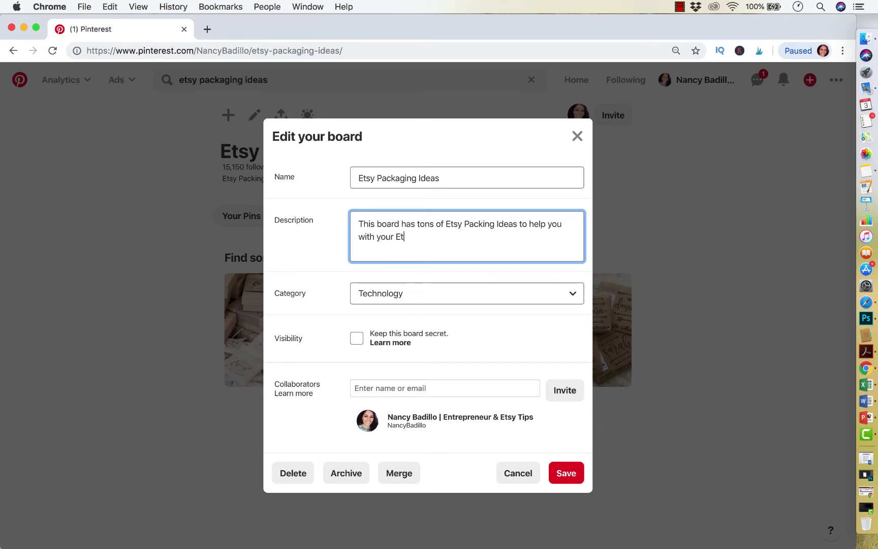
type("sy Bb")
type("usiness.")
- Open pinterest.com in a new browser tab
left_click(207, 31)
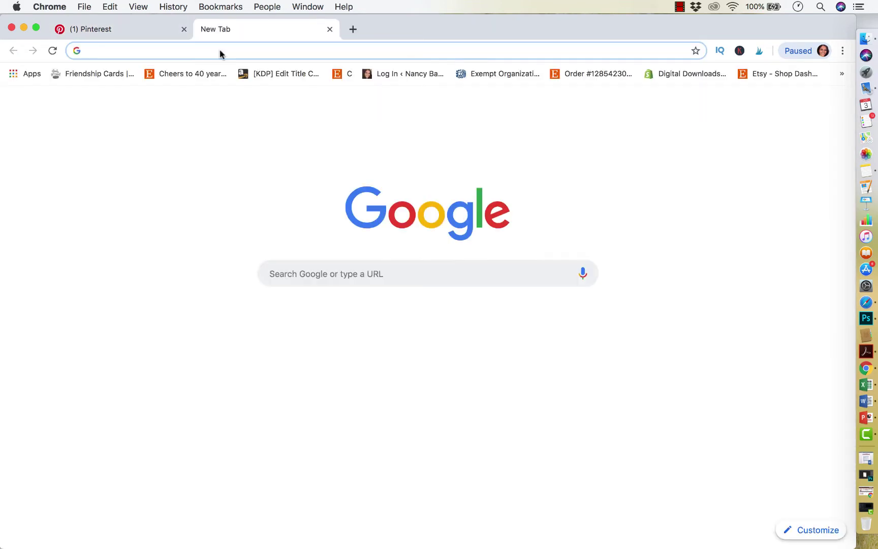
type("pinterest png")
key("Return")
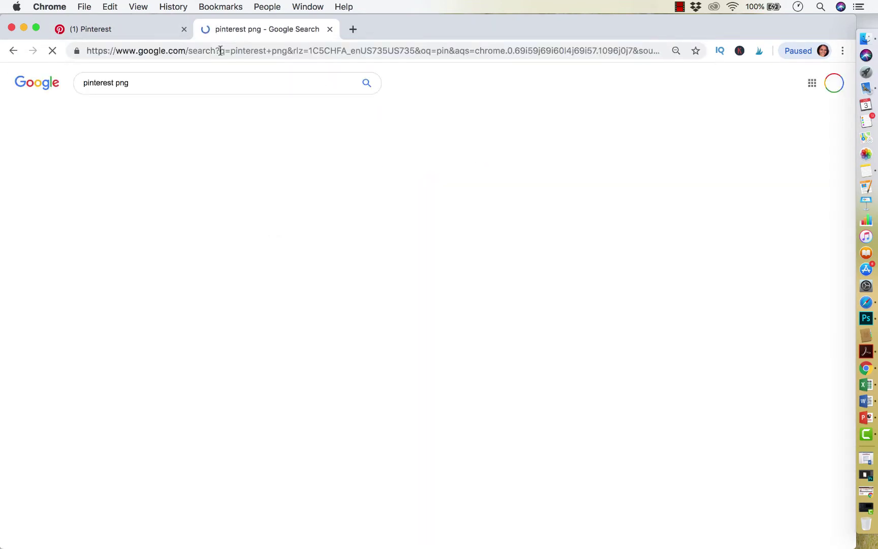
left_click(219, 50)
type("pinterest.com")
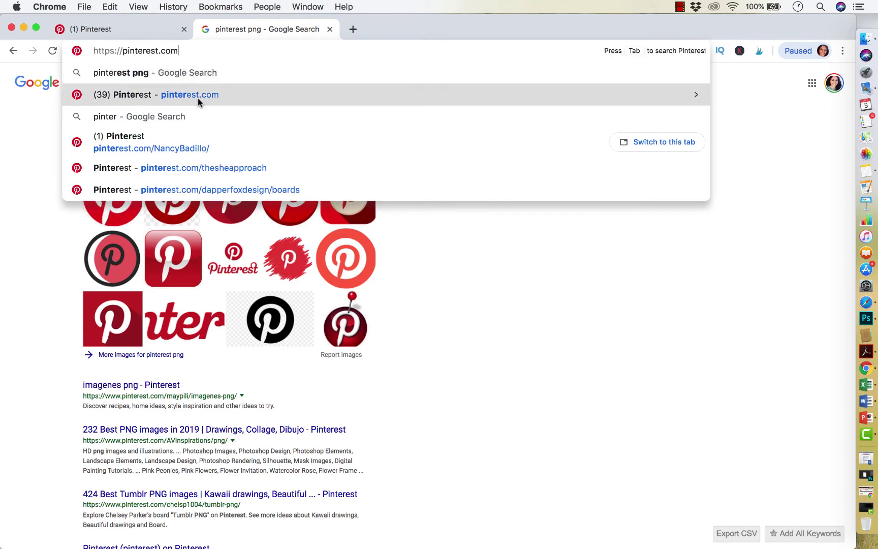
left_click(197, 97)
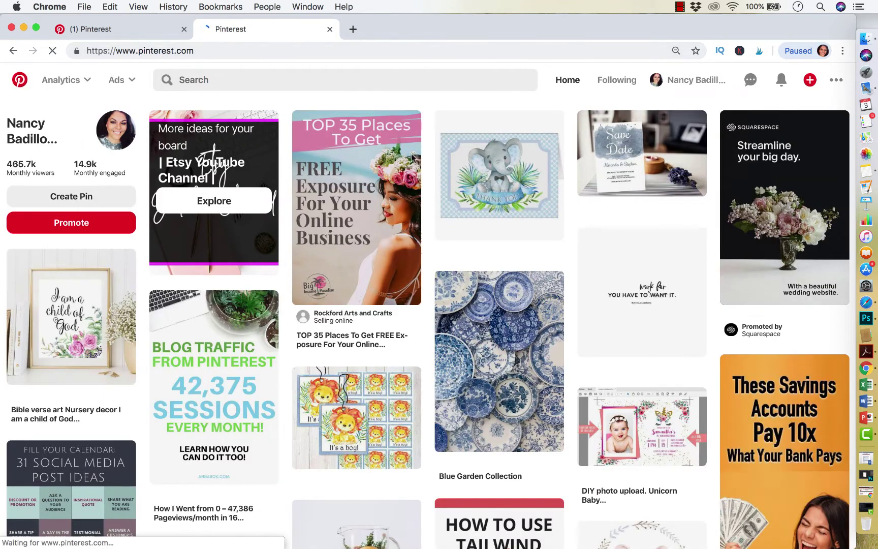
- Open the account's profile and look over its list of boards
left_click(677, 81)
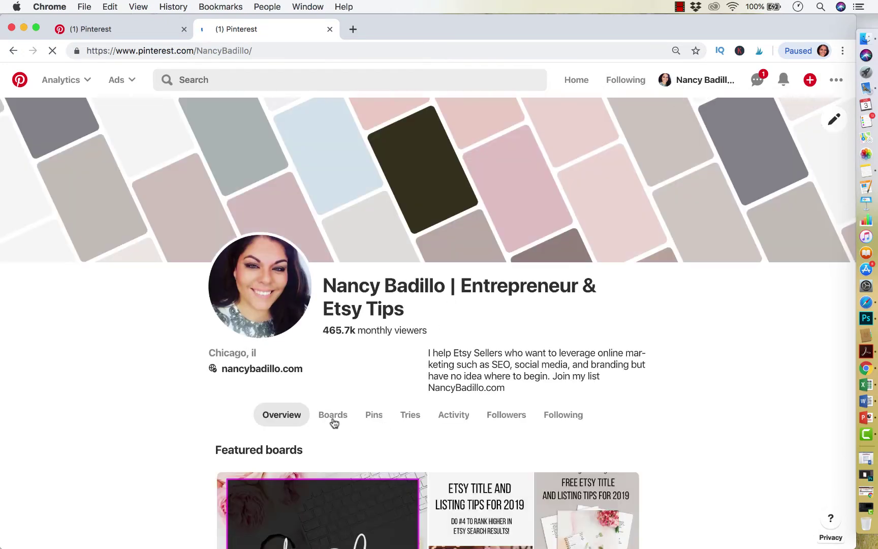
left_click(333, 415)
scroll(368, 416, "down", 5)
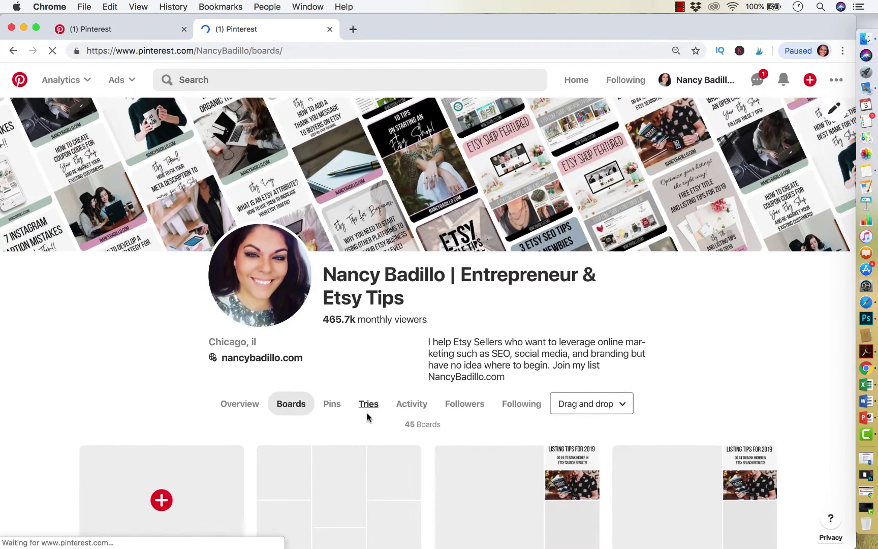
scroll(368, 416, "up", 3)
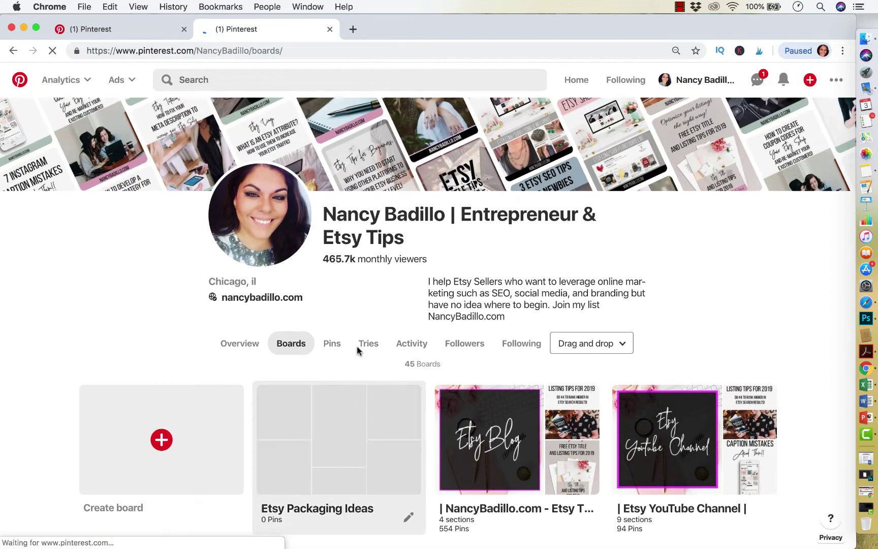
scroll(359, 349, "up", 3)
- Search Pinterest for "etsy packaging ideas" and browse through the related keyword suggestions above the results
left_click(224, 81)
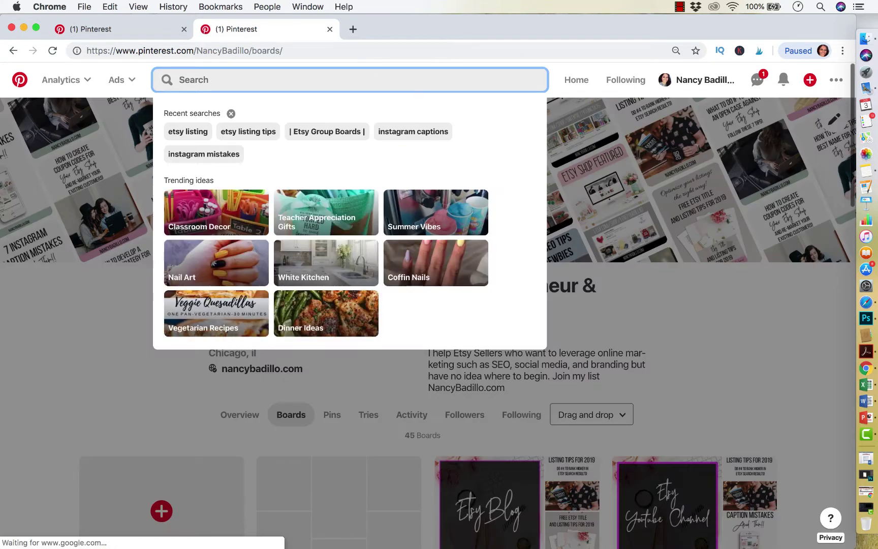
type("etsy packaging ideas")
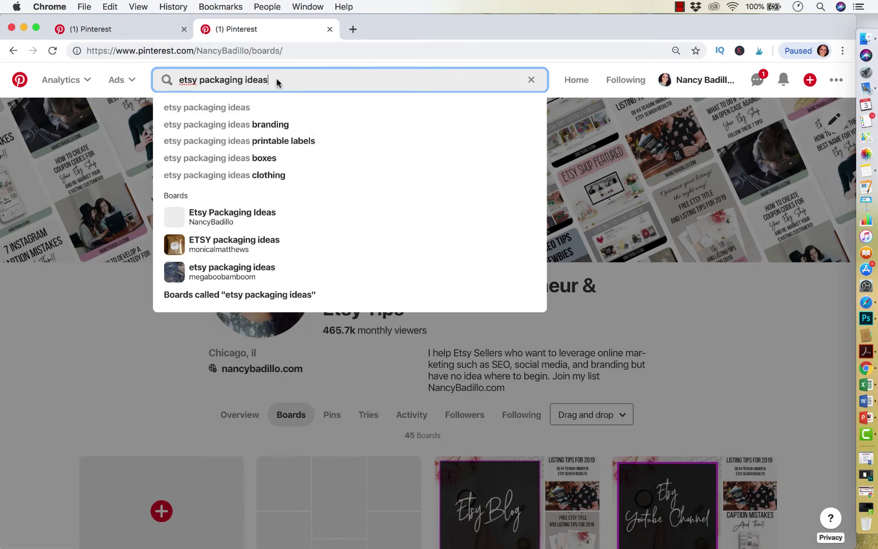
key("Return")
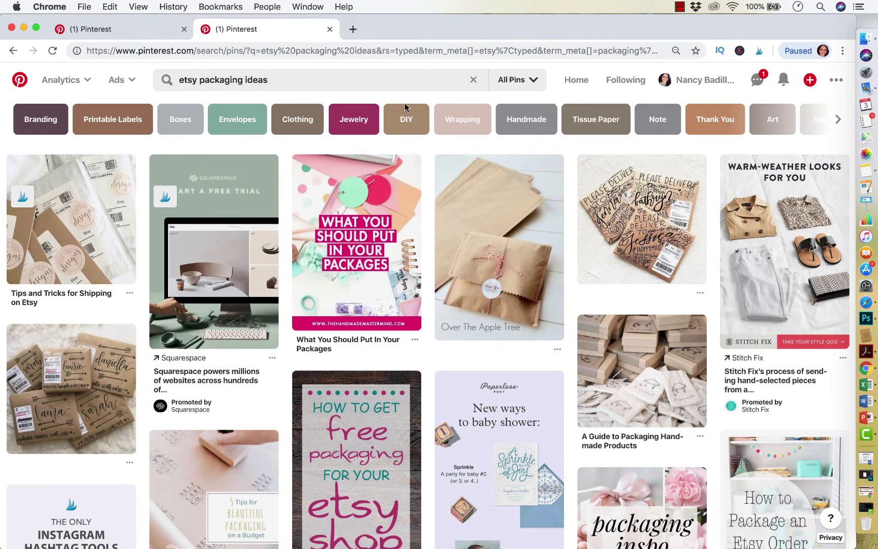
left_click(837, 118)
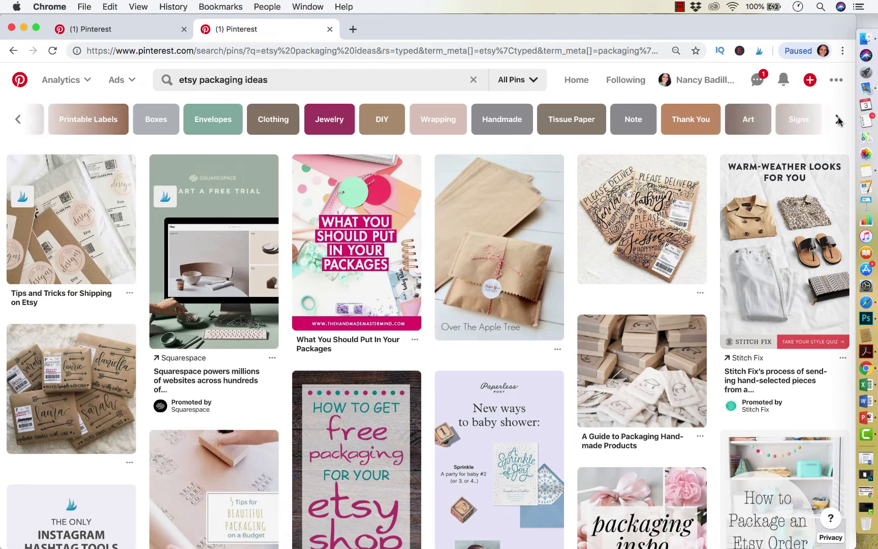
left_click(838, 119)
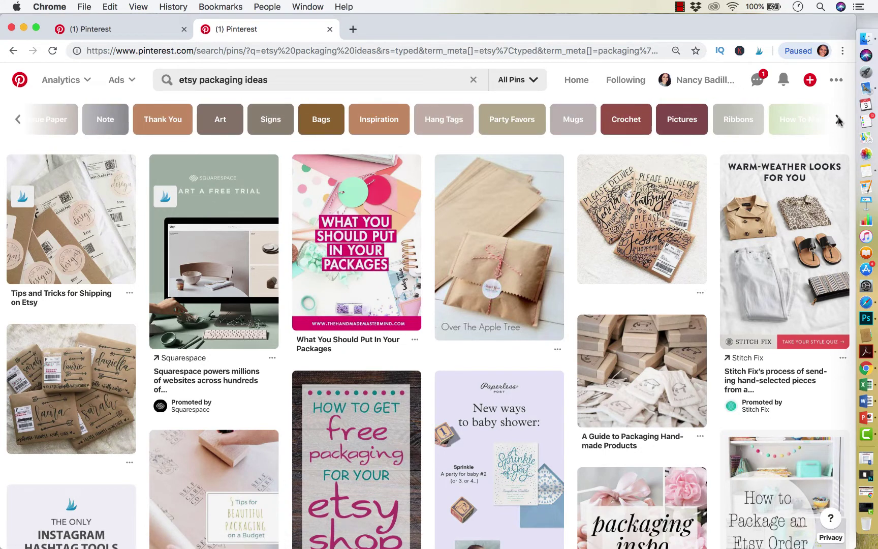
left_click(838, 119)
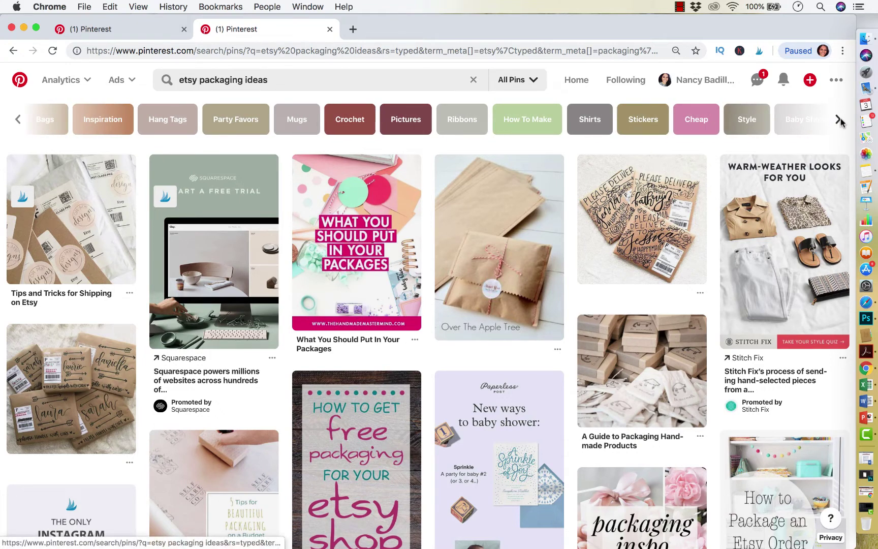
left_click(838, 118)
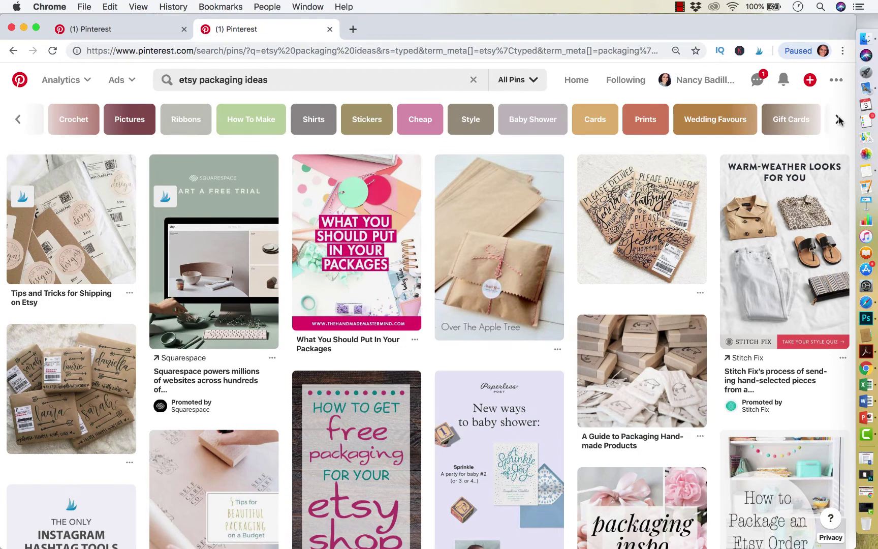
- Browse the remaining related keywords for "etsy packaging ideas" and check the search box's autocomplete suggestions
left_click(838, 118)
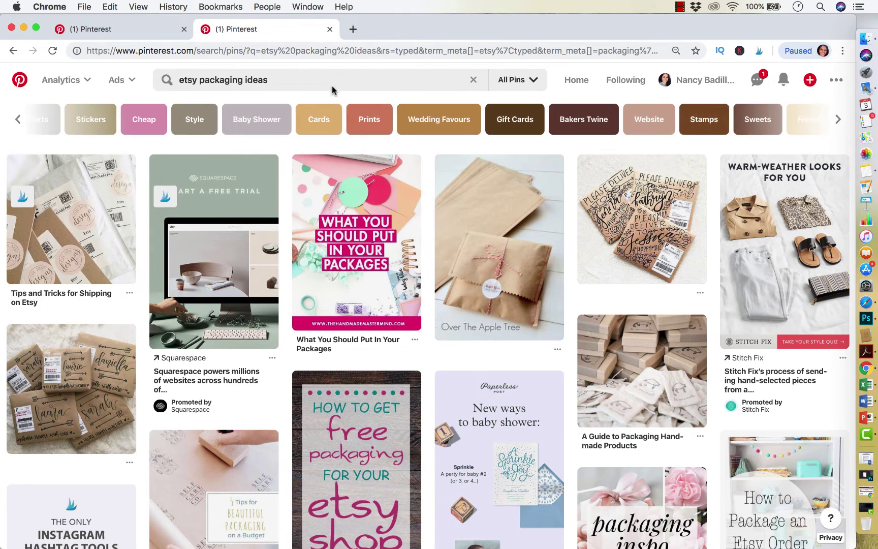
left_click(292, 76)
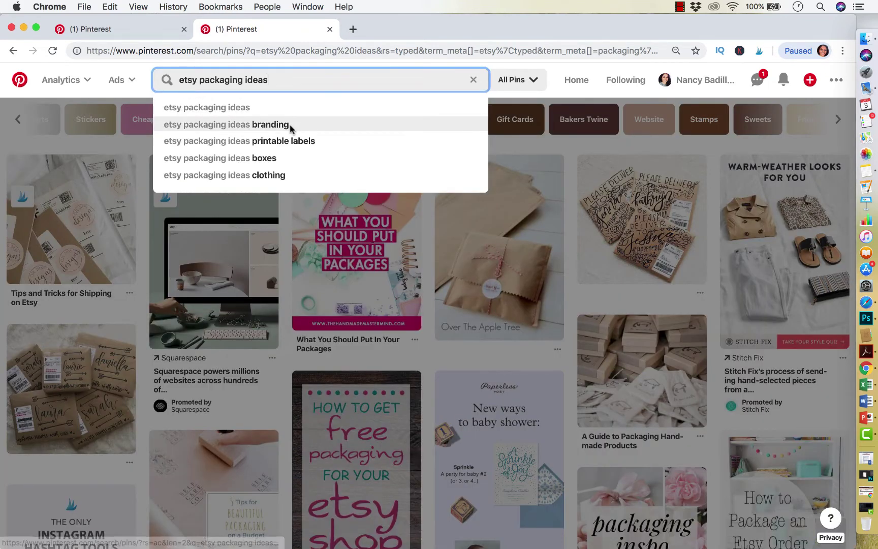
- Return to the board being edited and start a second description sentence with "If you're looking for Etsy Packaging"
left_click(148, 34)
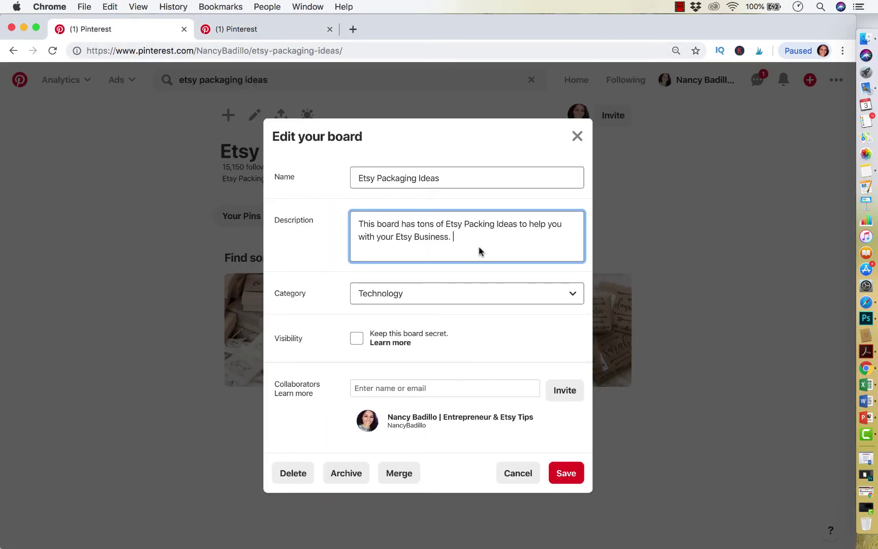
type("If you're looking for idea")
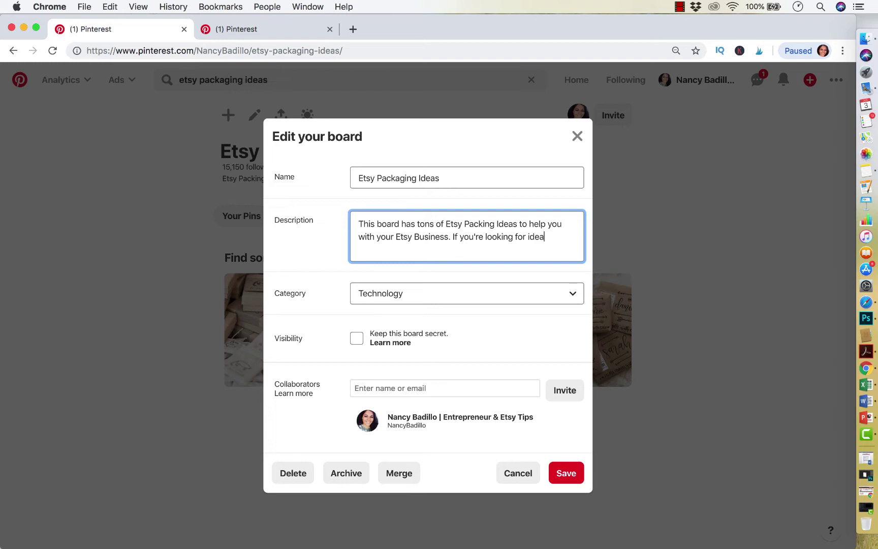
type("s on Etsy Packaging")
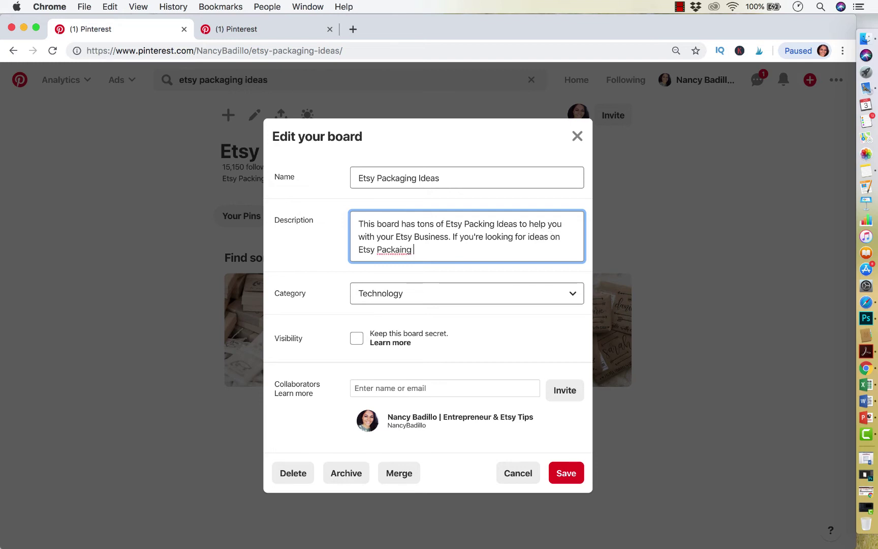
key("BackSpace")
key("BackSpace")
key("BackSpace")
key("BackSpace")
key("BackSpace")
key("BackSpace")
key("BackSpace")
key("BackSpace")
key("BackSpace")
key("BackSpace")
key("BackSpace")
key("BackSpace")
key("BackSpace")
key("BackSpace")
key("BackSpace")
key("BackSpace")
key("BackSpace")
key("BackSpace")
key("BackSpace")
key("BackSpace")
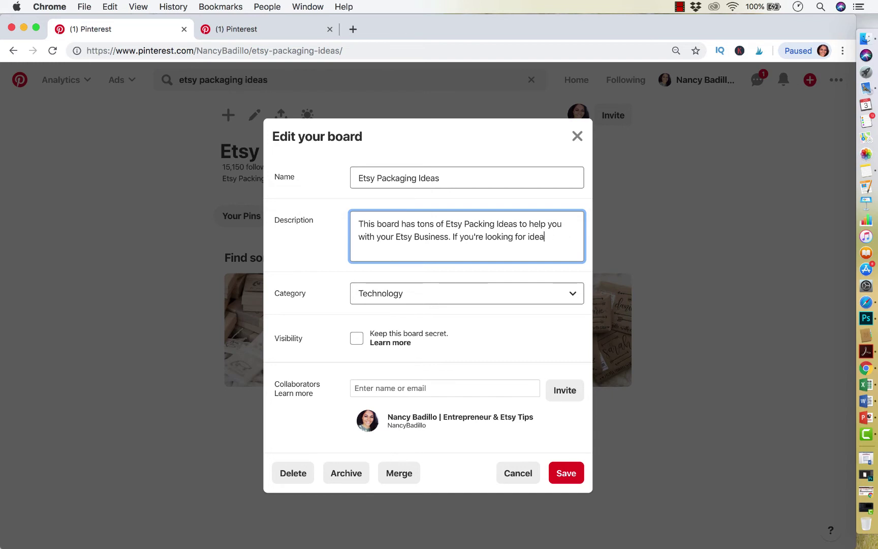
type("dea")
key("BackSpace")
key("BackSpace")
key("BackSpace")
key("BackSpace")
type("Etsy pack")
key("BackSpace")
key("BackSpace")
key("BackSpace")
key("BackSpace")
type("Packaging ")
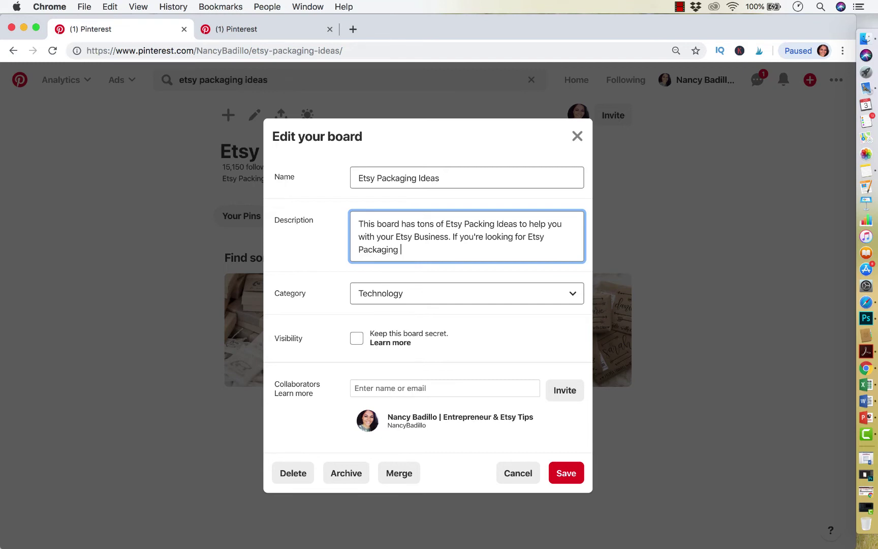
- Complete the description's second sentence with "Ideas for branding, then this is your board!"
type("ide Ideas for branding the thi")
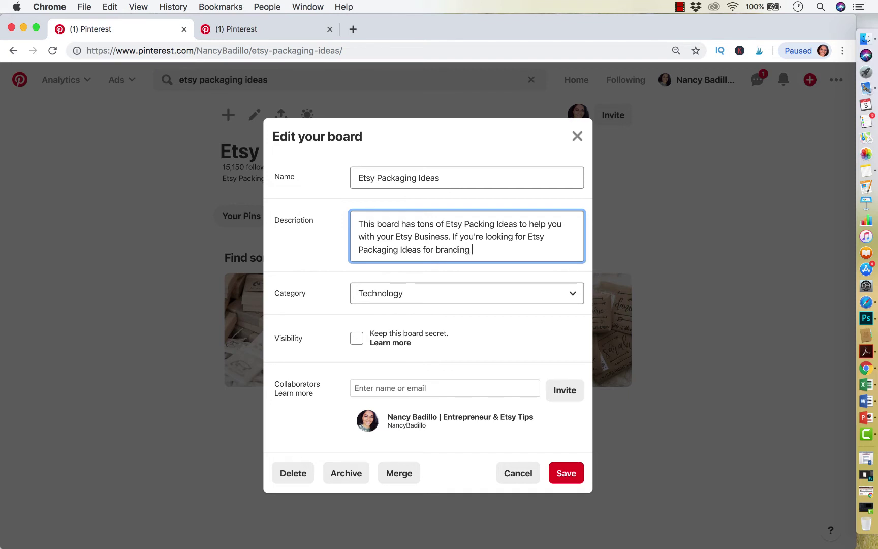
type("s cool")
key("BackSpace")
key("BackSpace")
key("BackSpace")
key("BackSpace")
key("BackSpace")
key("BackSpace")
key("BackSpace")
key("BackSpace")
key("BackSpace")
type("en thi si")
key("BackSpace")
key("BackSpace")
key("BackSpace")
type("s is your board")
type("! ")
type(",")
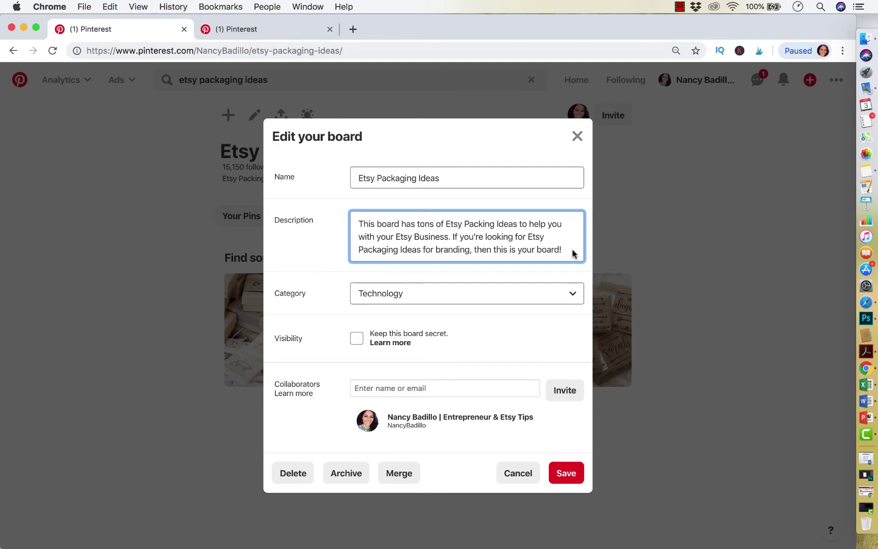
- Go back to the Pinterest search results and compare the search suggestions for "etsy packaging ideas", "etsy packaging" and "etsy package"
left_click(268, 29)
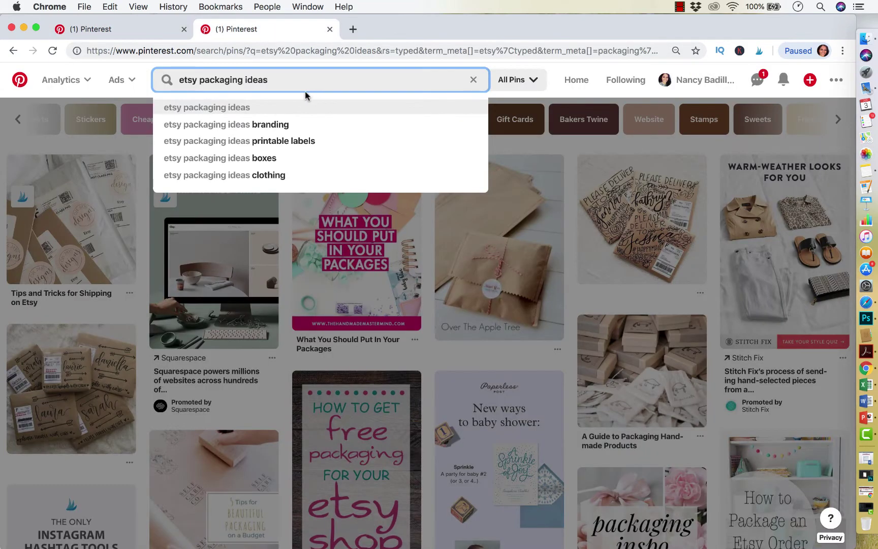
left_click(291, 81)
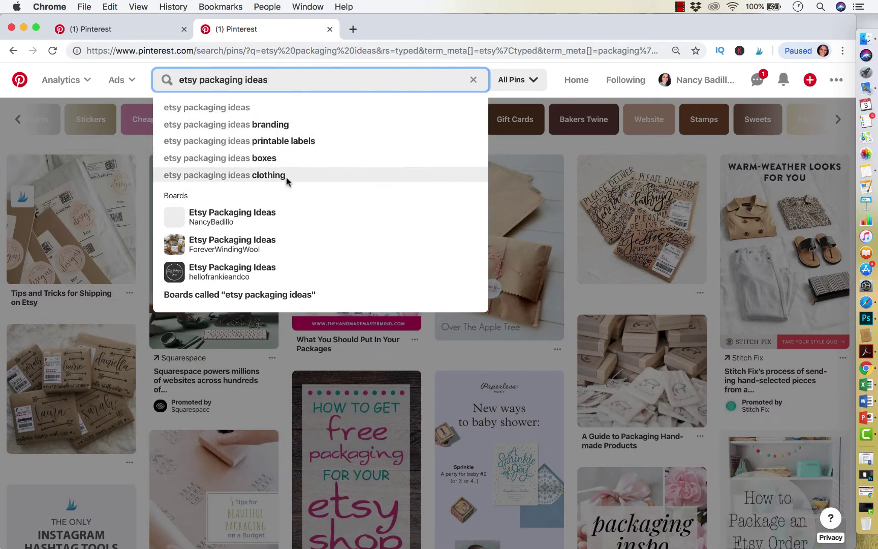
key("BackSpace")
key("BackSpace")
key("BackSpace")
key("BackSpace")
key("BackSpace")
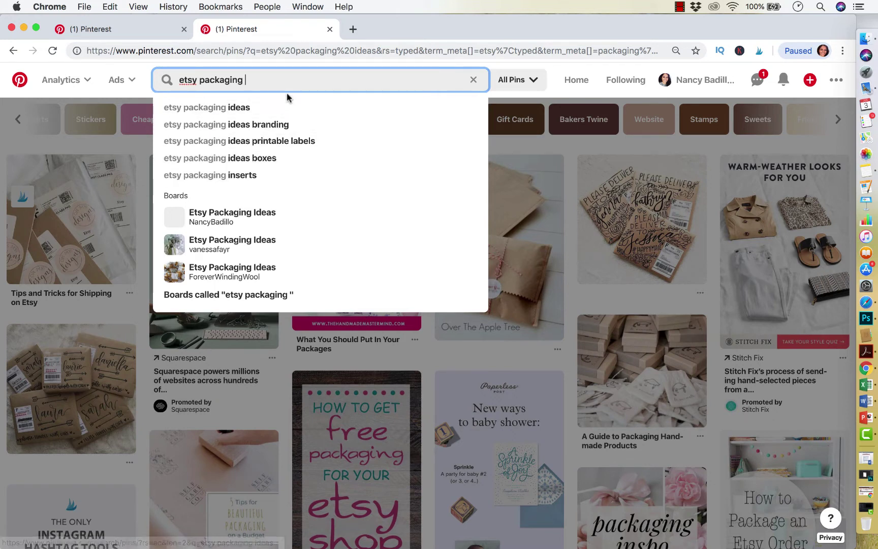
key("BackSpace")
key("BackSpace")
key("BackSpace")
key("BackSpace")
key("BackSpace")
key("BackSpace")
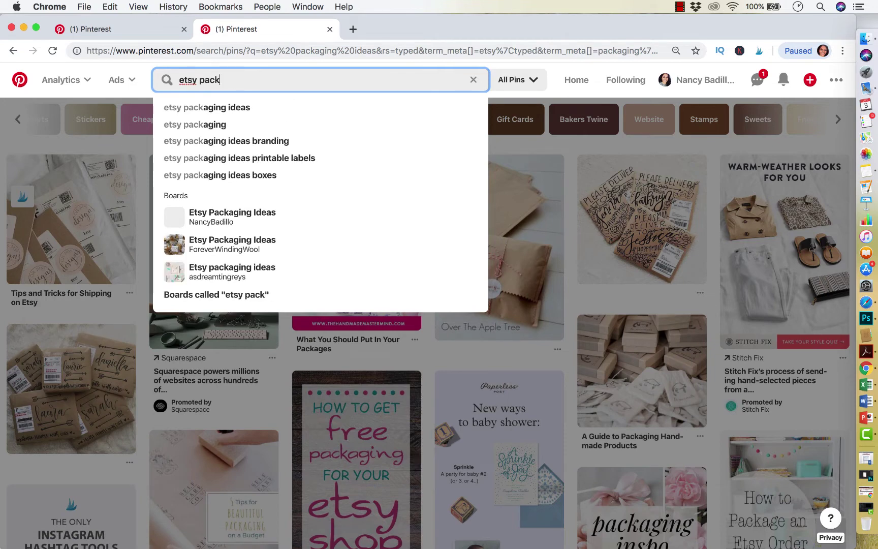
type("age")
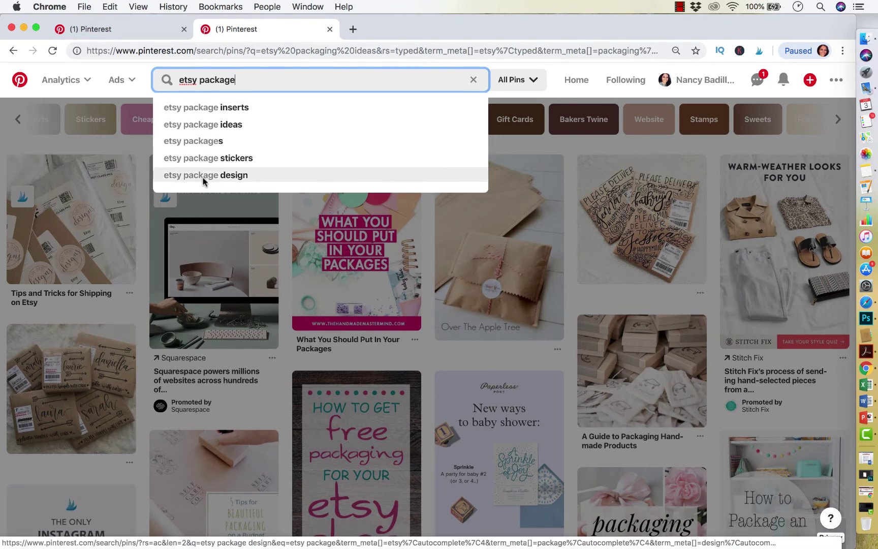
- Return to the board description and begin a third sentence with "For the best Etsy Package"
left_click(144, 33)
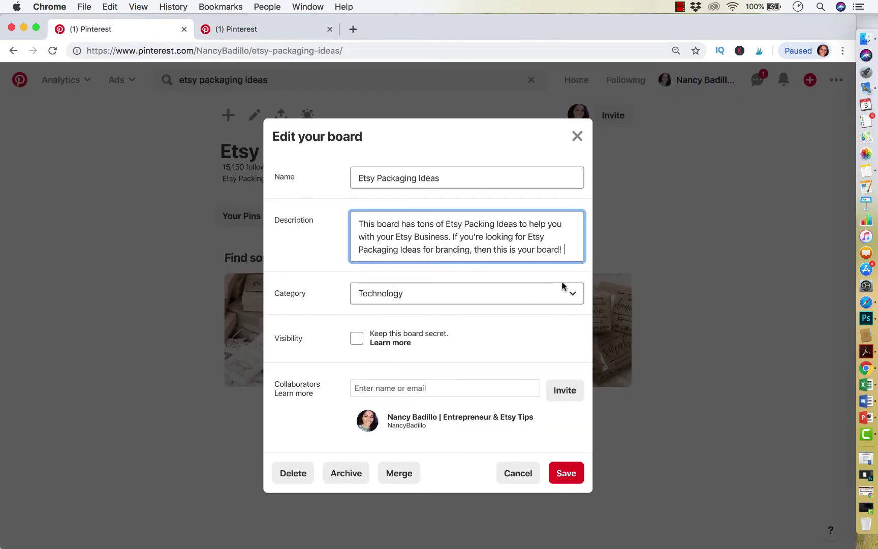
type("Sor thest Et")
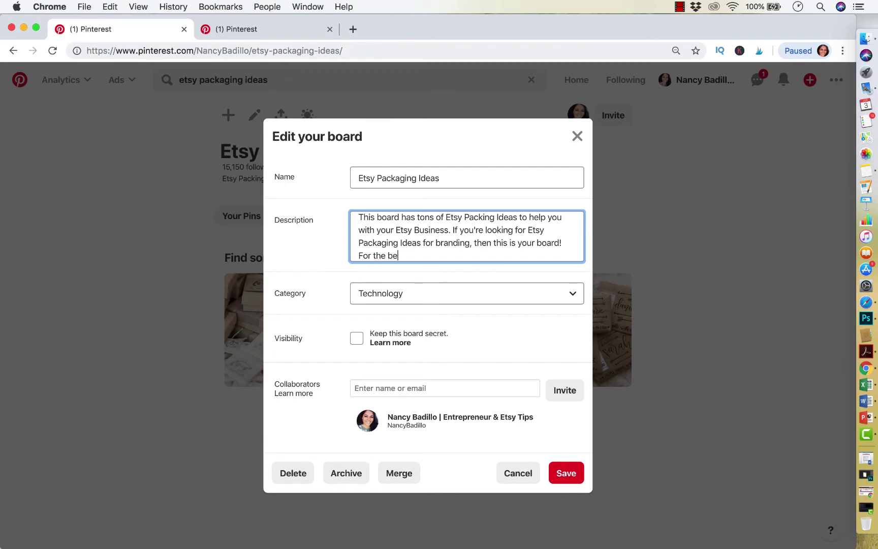
type("Etsy Package")
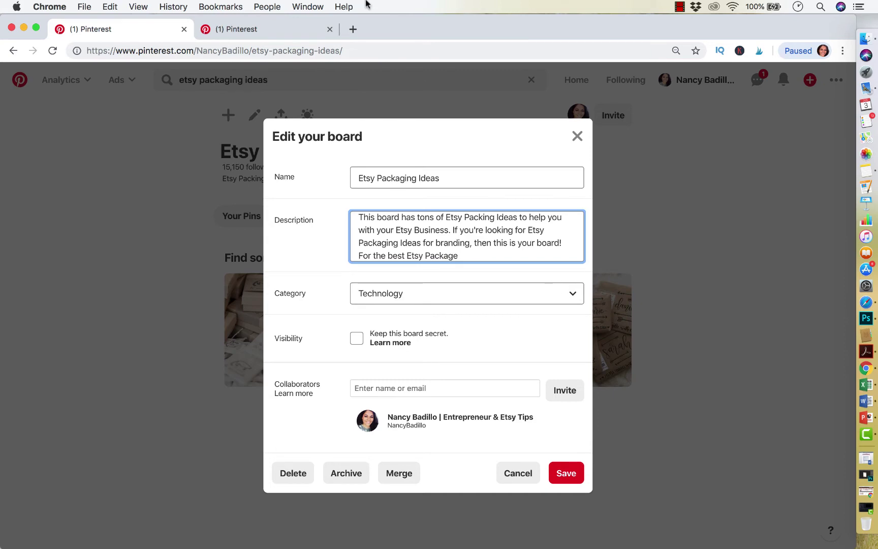
- Recheck the "etsy package" search and finish the description's third sentence with "designs make sure to follow this board!"
left_click(261, 30)
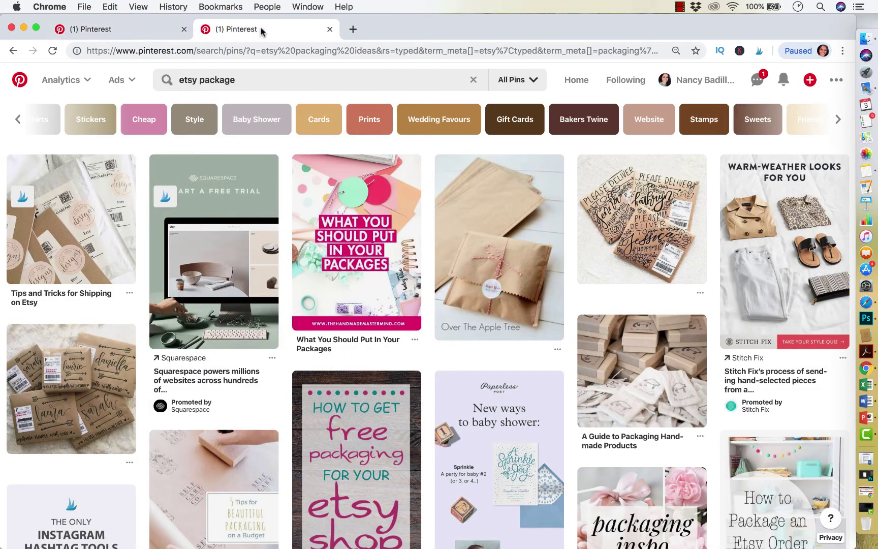
left_click(256, 80)
left_click(147, 30)
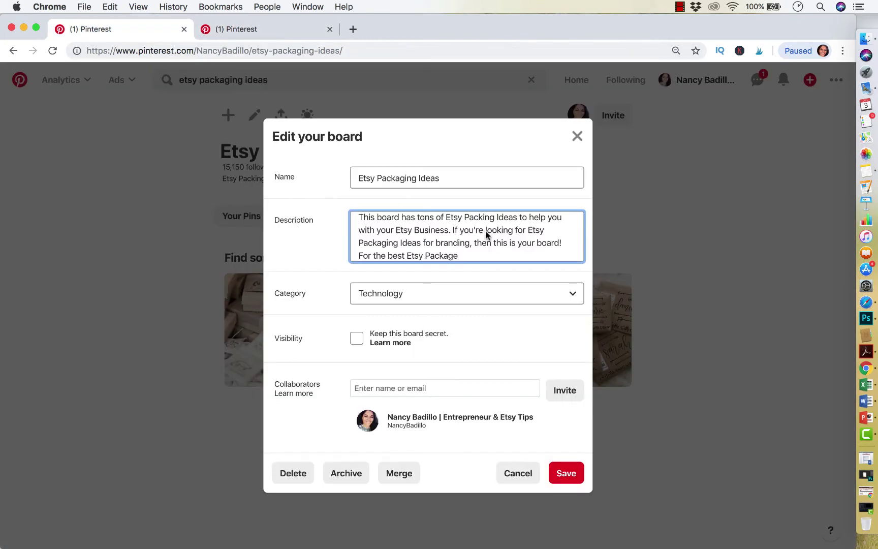
type("designs make sure")
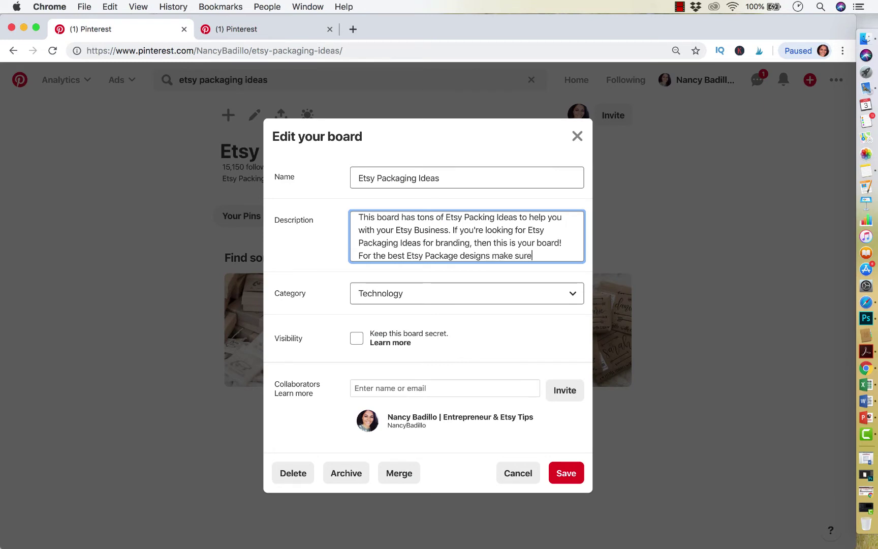
type(" to follow this board")
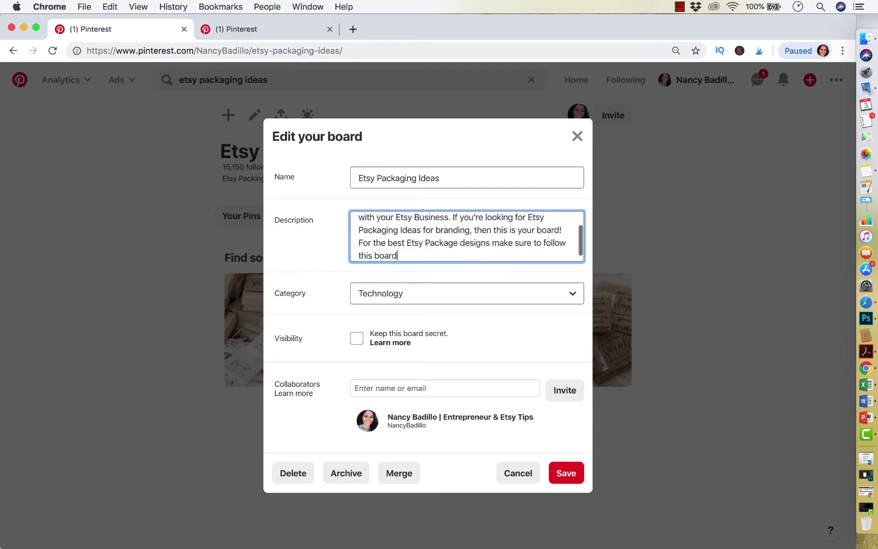
- Read through the whole board description from beginning to end
scroll(489, 237, "up", 2)
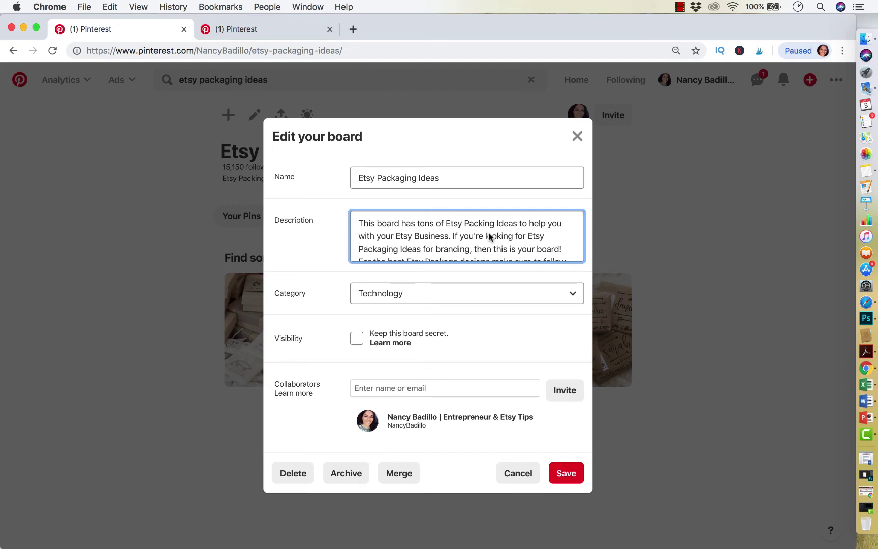
scroll(501, 238, "down", 1)
scroll(502, 242, "up", 1)
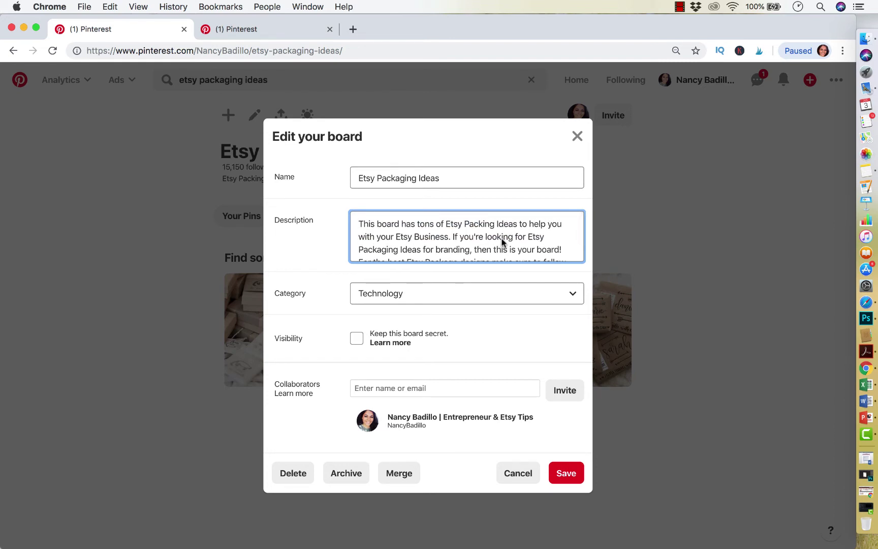
scroll(502, 242, "down", 2)
scroll(501, 244, "up", 2)
scroll(501, 245, "down", 2)
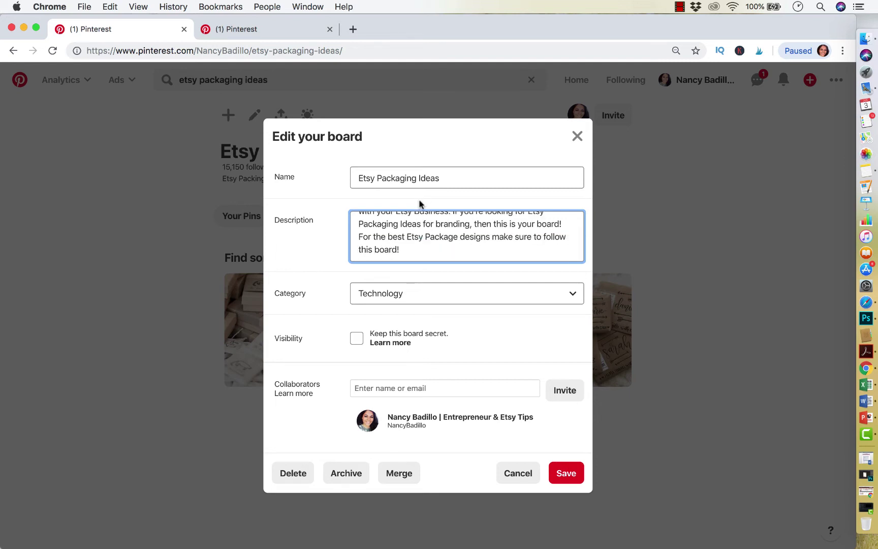
scroll(413, 236, "up", 2)
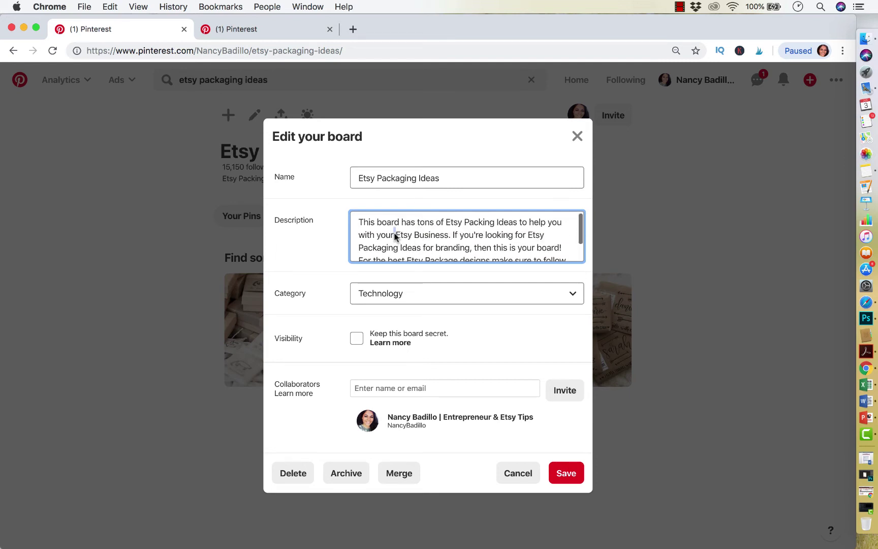
- Highlight "Etsy Business" in the board description and look up the Pinterest search suggestions for "etsy business"
left_click_drag(394, 234, 452, 235)
left_click(278, 32)
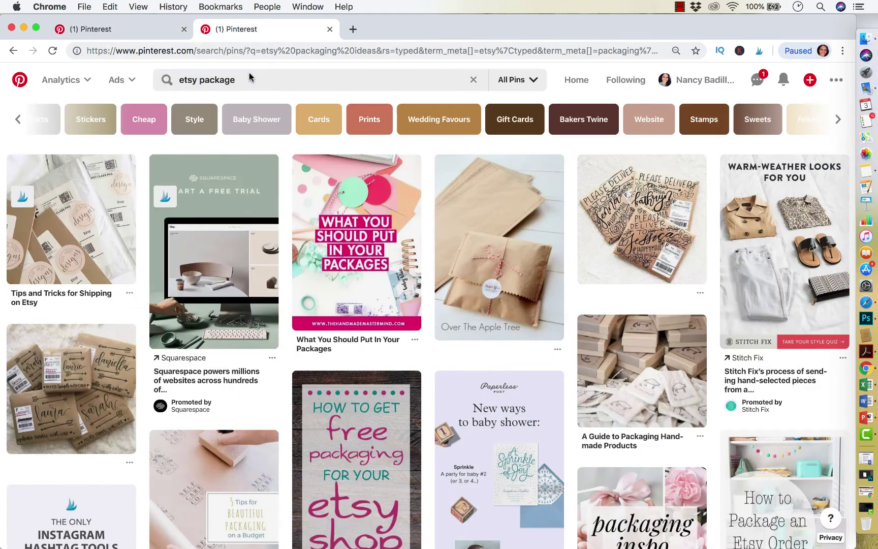
double_click(249, 79)
type("bus")
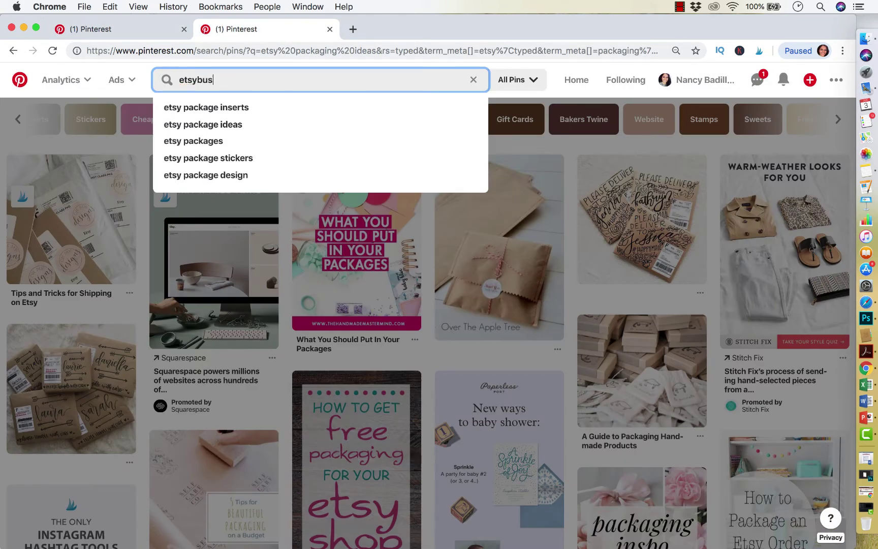
key("BackSpace")
key("BackSpace")
key("BackSpace")
type("buso")
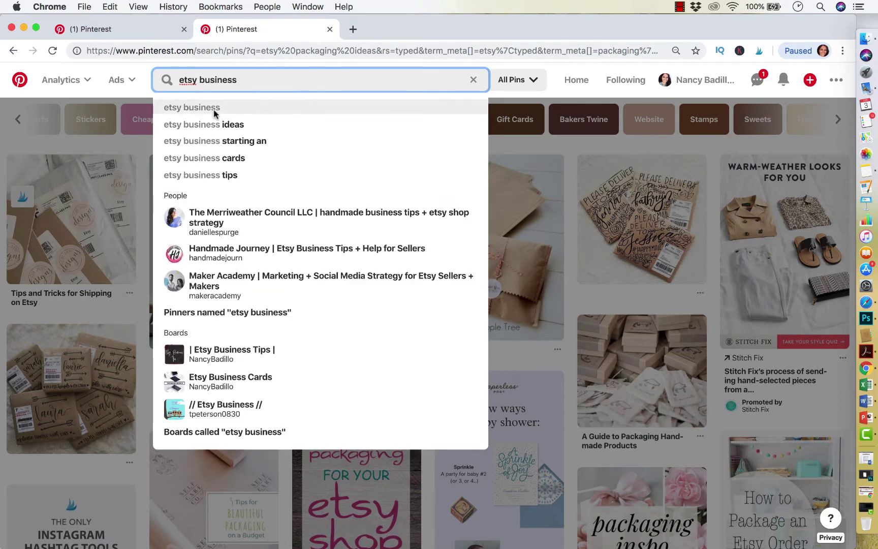
- Return to the board being edited, review the description once more and save the board changes
left_click(152, 31)
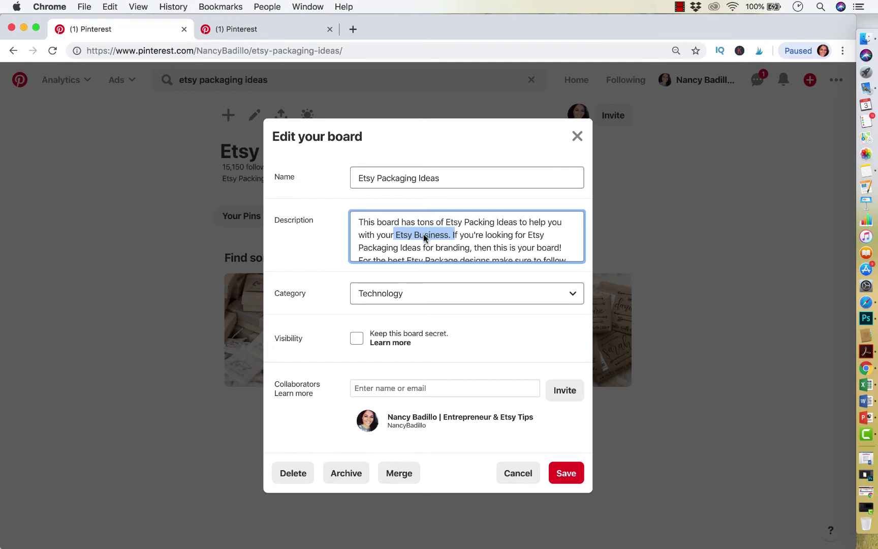
scroll(436, 242, "down", 2)
left_click(419, 255)
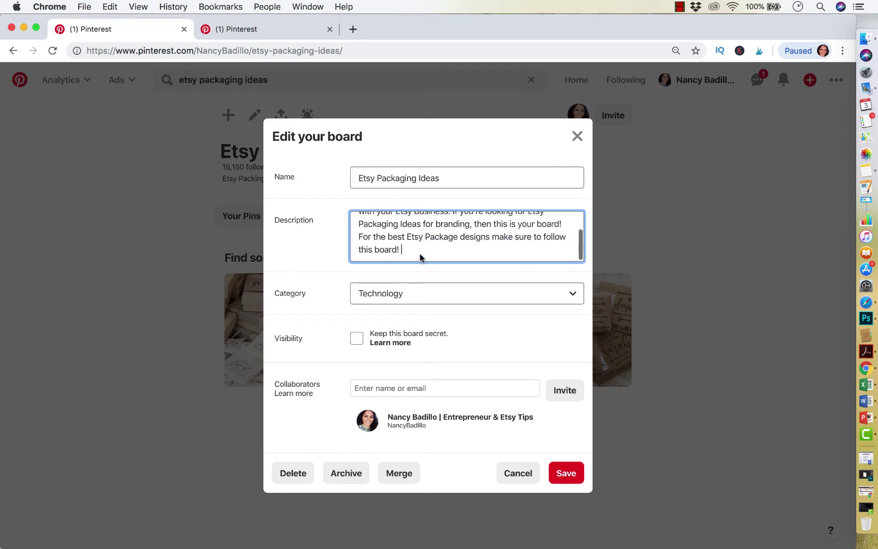
scroll(406, 226, "up", 2)
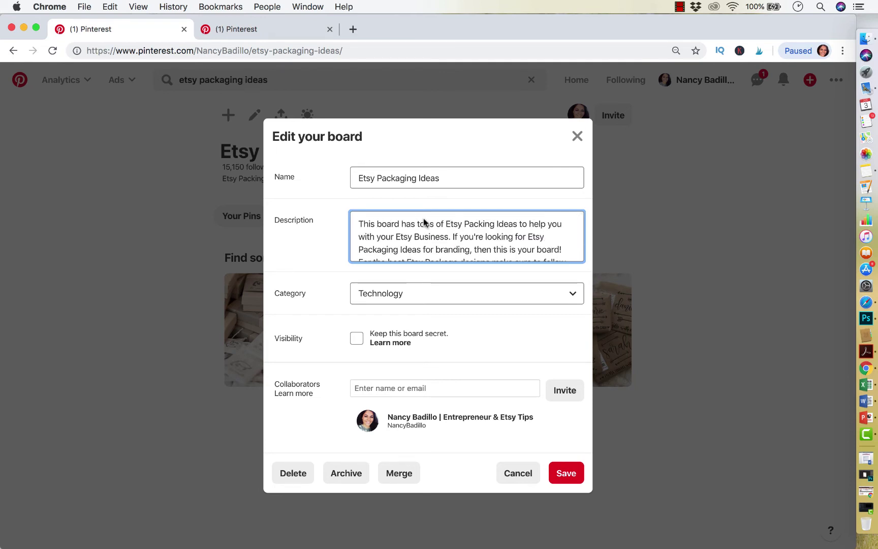
left_click(566, 474)
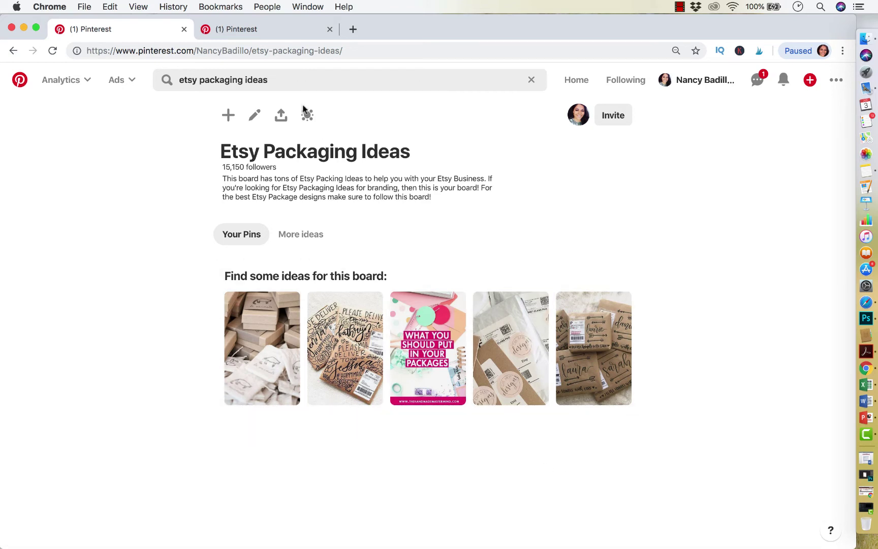
- Search Pinterest for "etsy packaging ideas" from the board's page
left_click(282, 84)
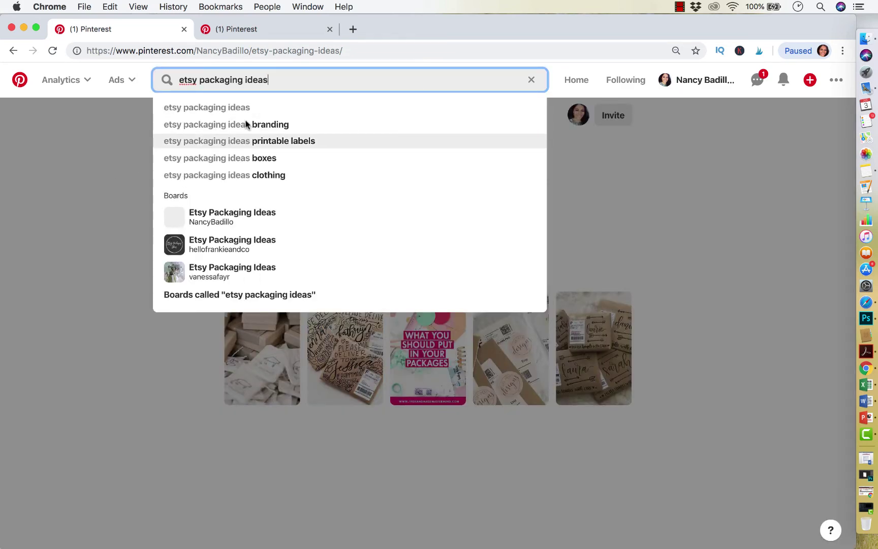
left_click(12, 215)
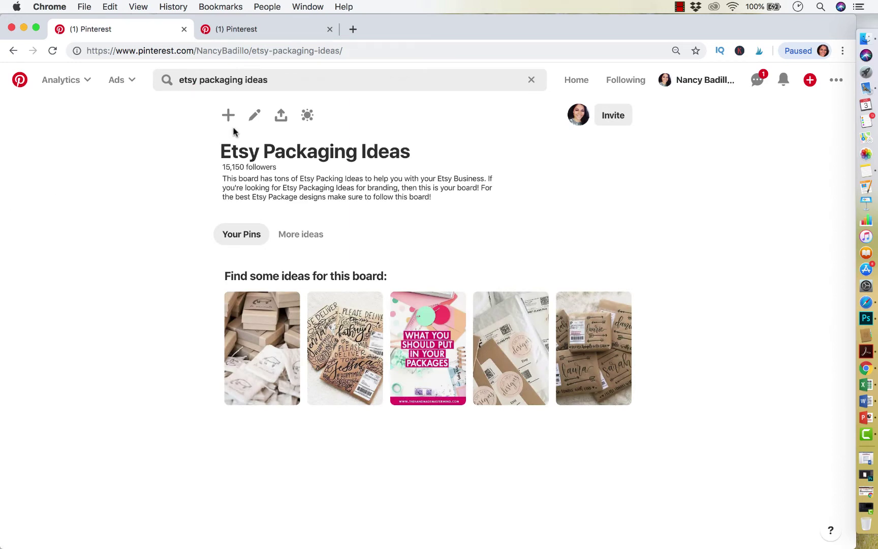
left_click(279, 88)
key("Return")
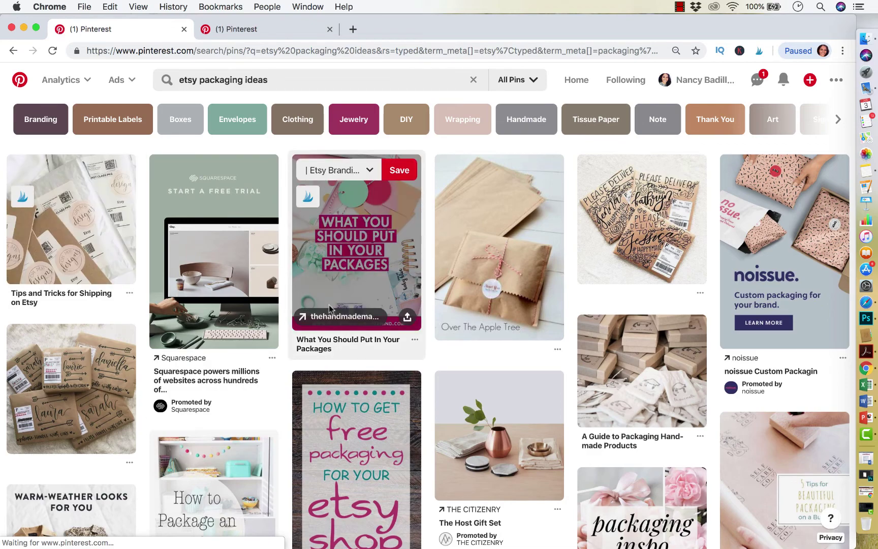
- Save the "Tips and Tricks for Shipping on Etsy" pin from the search results to the Etsy Packaging Ideas board
scroll(497, 417, "down", 5)
scroll(498, 417, "up", 6)
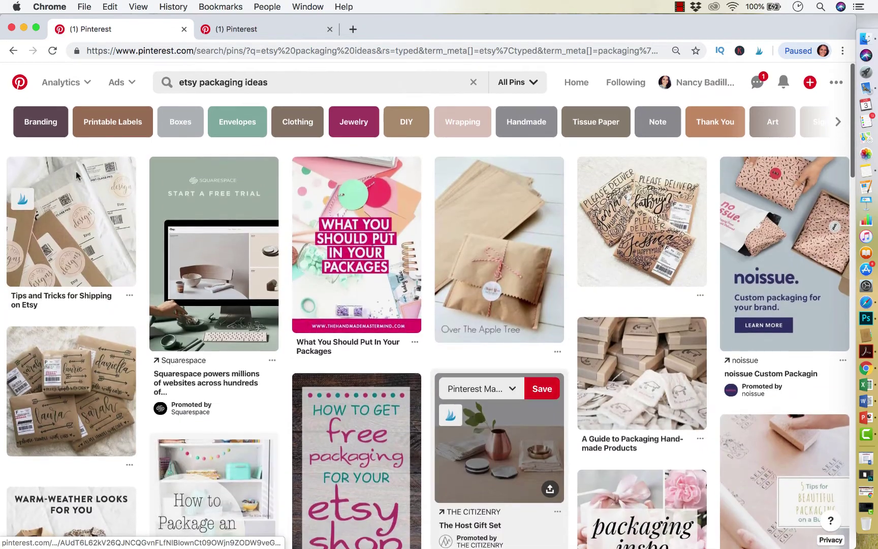
scroll(501, 421, "down", 20)
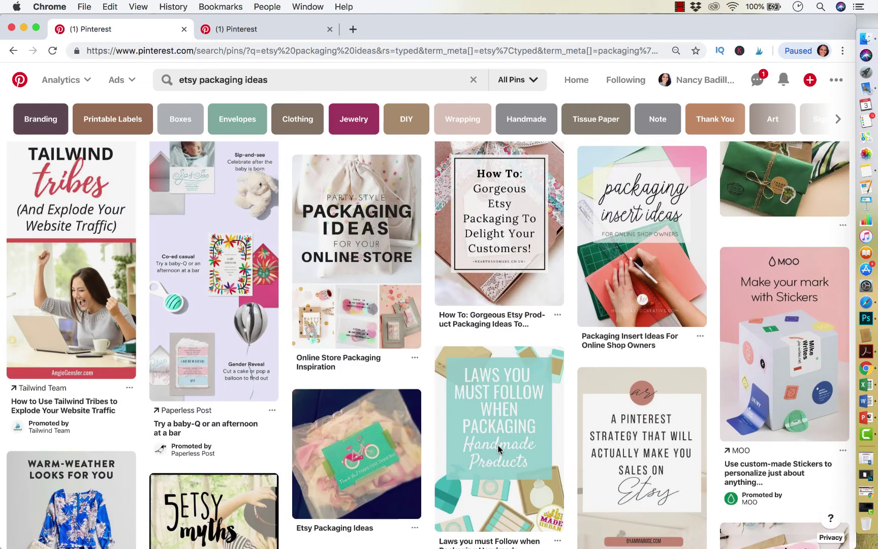
scroll(498, 443, "up", 20)
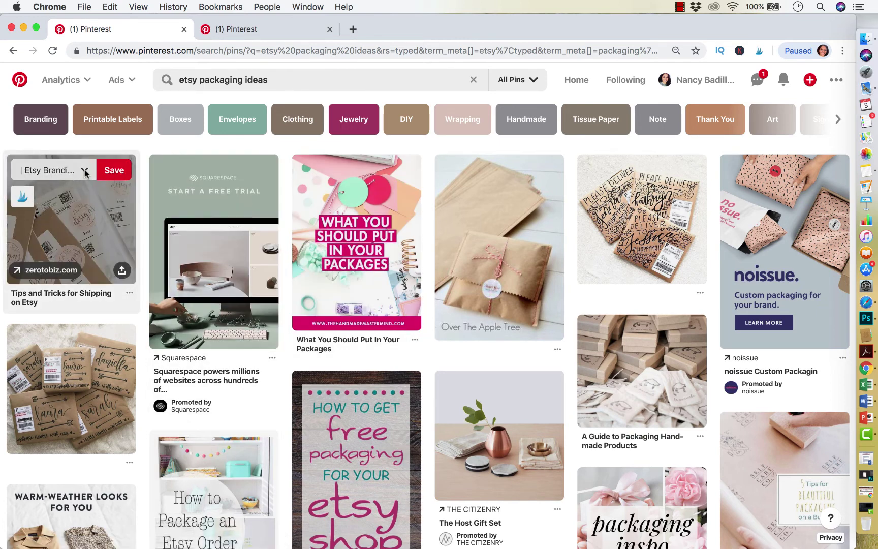
left_click(85, 172)
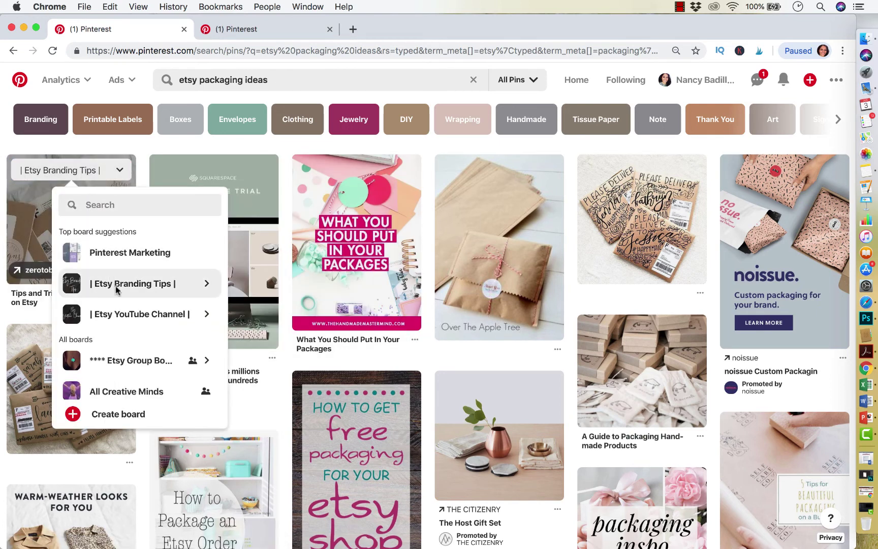
scroll(137, 289, "down", 6)
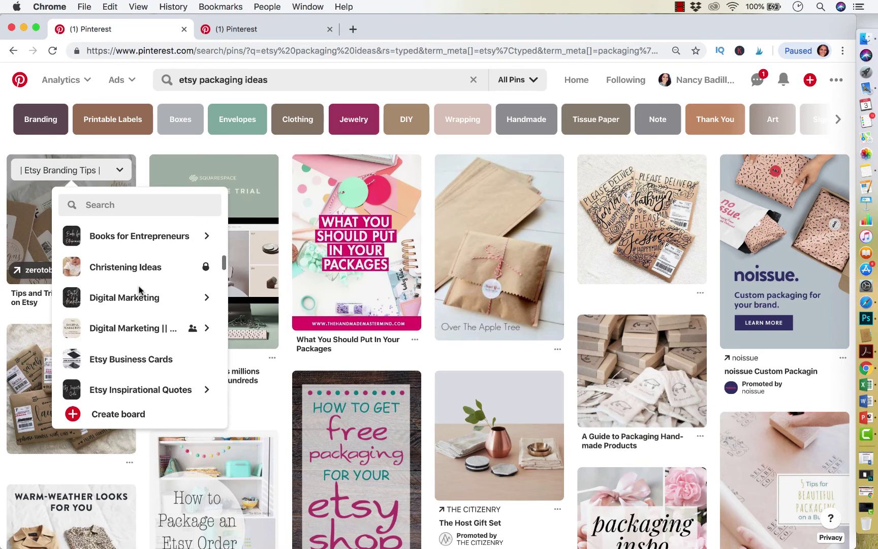
scroll(139, 289, "down", 4)
mouse_move(122, 315)
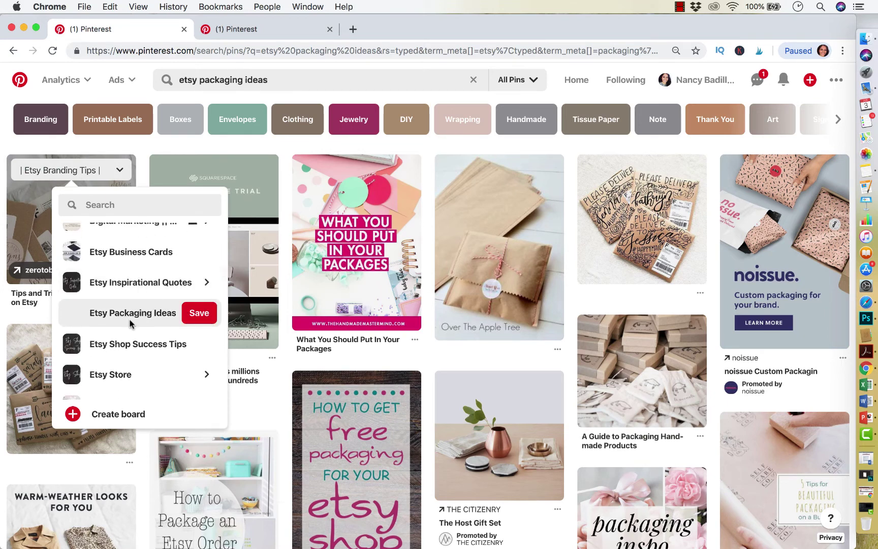
left_click(199, 312)
- Save the "What You Should Put In Your Packages" pin to the Etsy Packaging Ideas board
scroll(367, 270, "down", 1)
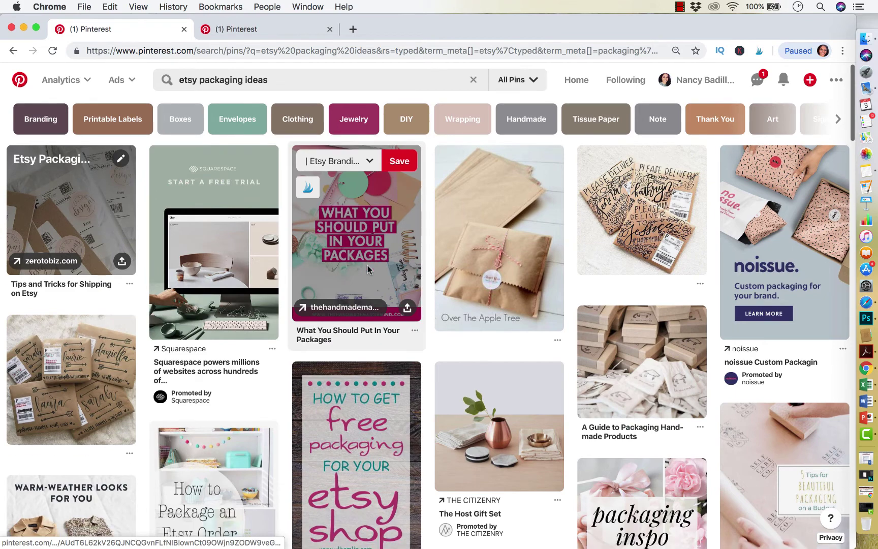
scroll(368, 270, "up", 1)
left_click(365, 175)
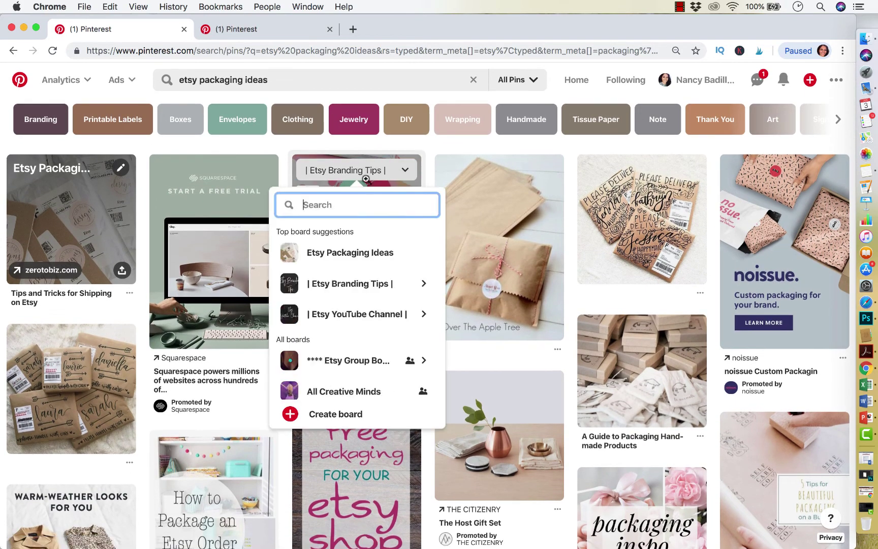
mouse_move(386, 253)
left_click(417, 253)
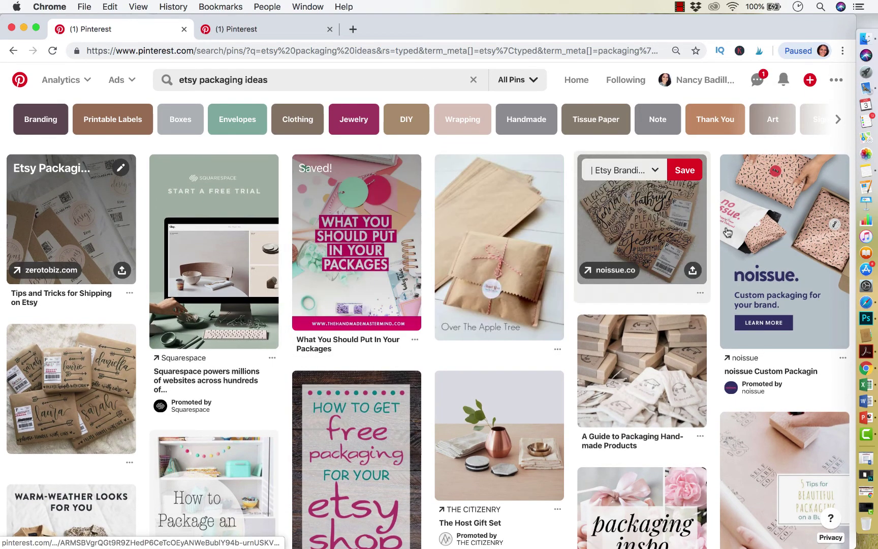
- Save the "How to Get Free Packaging for Your Etsy Shop" pin to the Etsy Packaging Ideas board
scroll(559, 264, "down", 5)
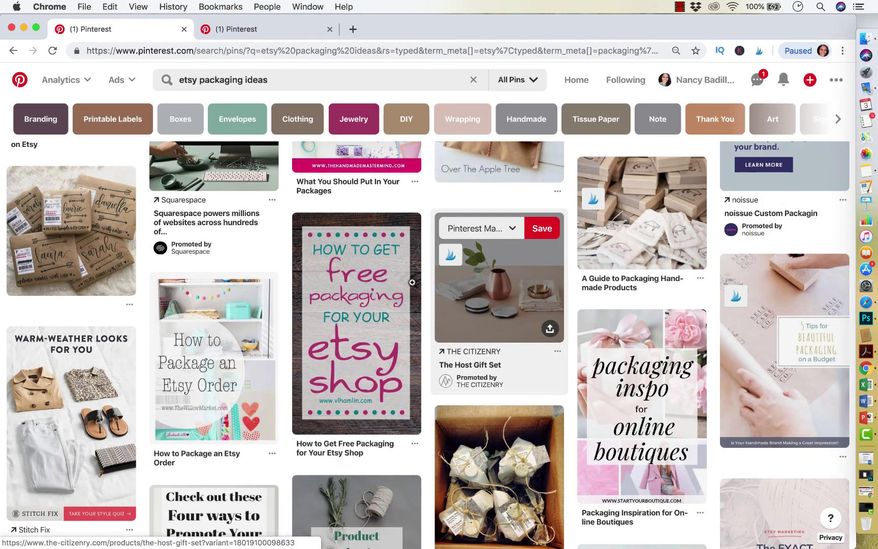
mouse_move(386, 239)
left_click(351, 229)
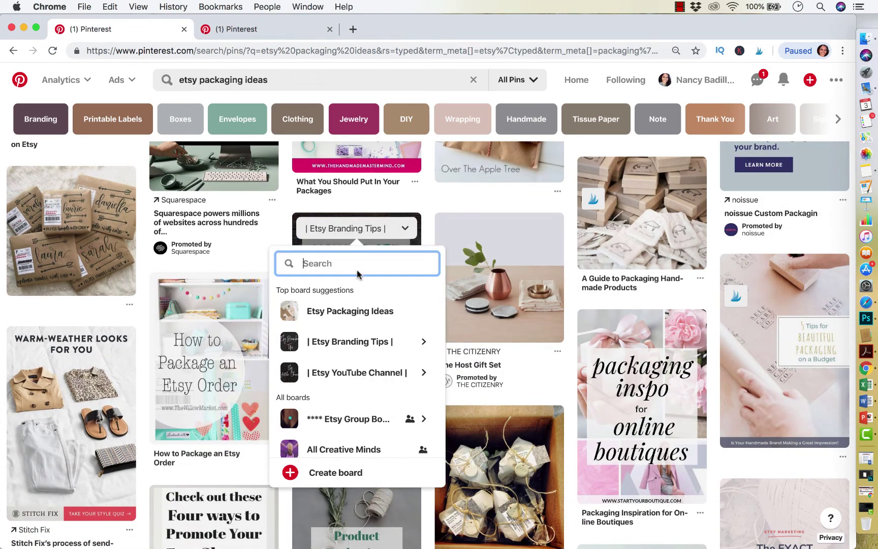
left_click(415, 310)
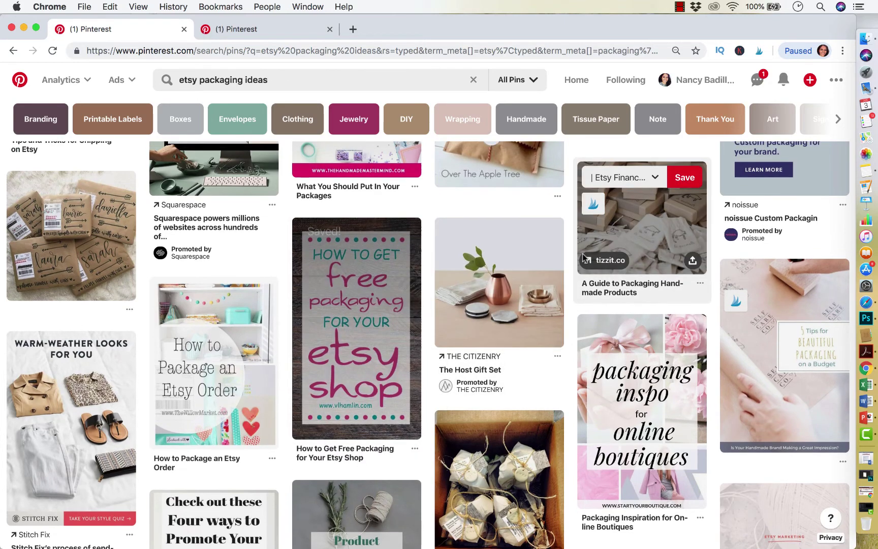
- Refine the pin search to "etsy packaging ideas branding" and narrow it further with the Boxes keyword
scroll(583, 258, "up", 3)
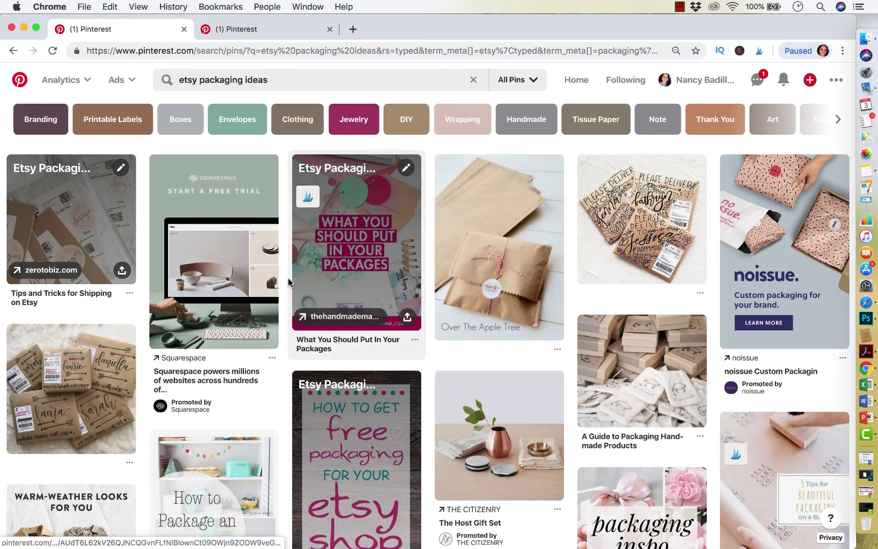
scroll(288, 282, "down", 5)
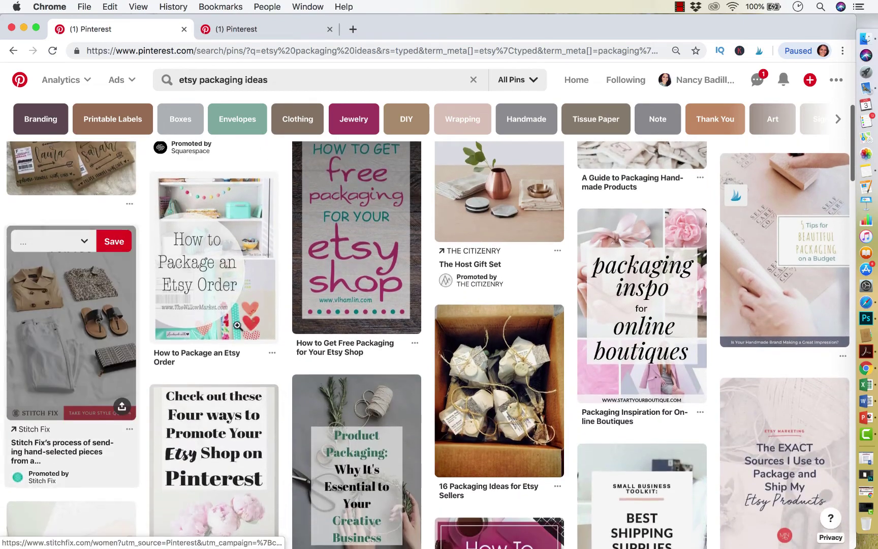
scroll(237, 325, "down", 3)
scroll(237, 325, "up", 10)
left_click(269, 80)
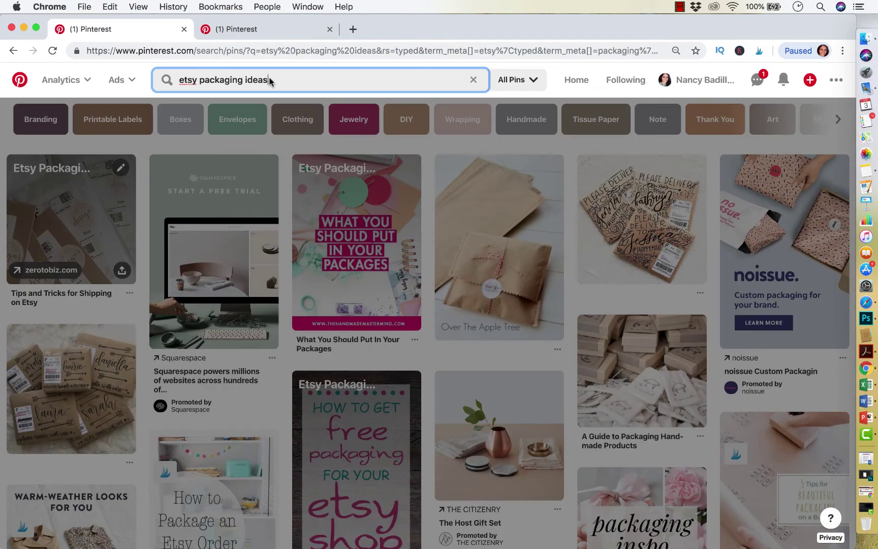
key("BackSpace")
key("BackSpace")
key("BackSpace")
key("BackSpace")
left_click(274, 123)
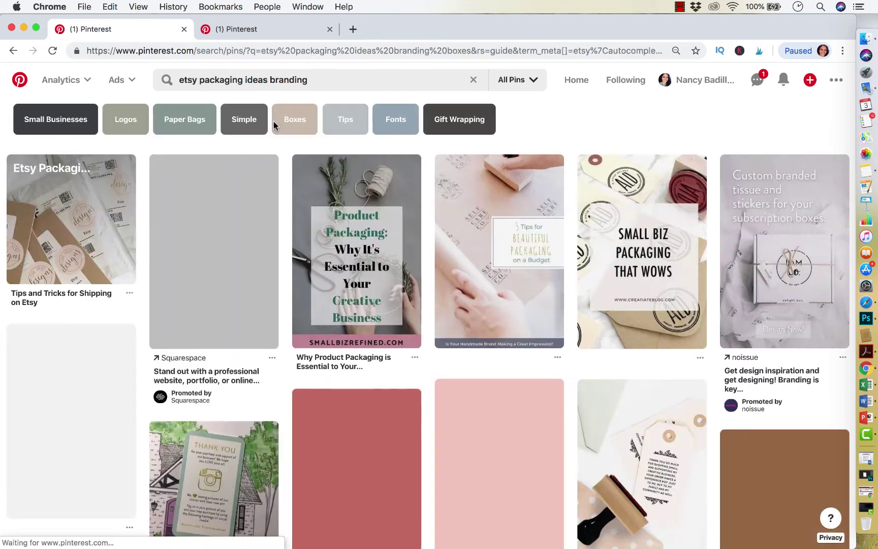
left_click(292, 118)
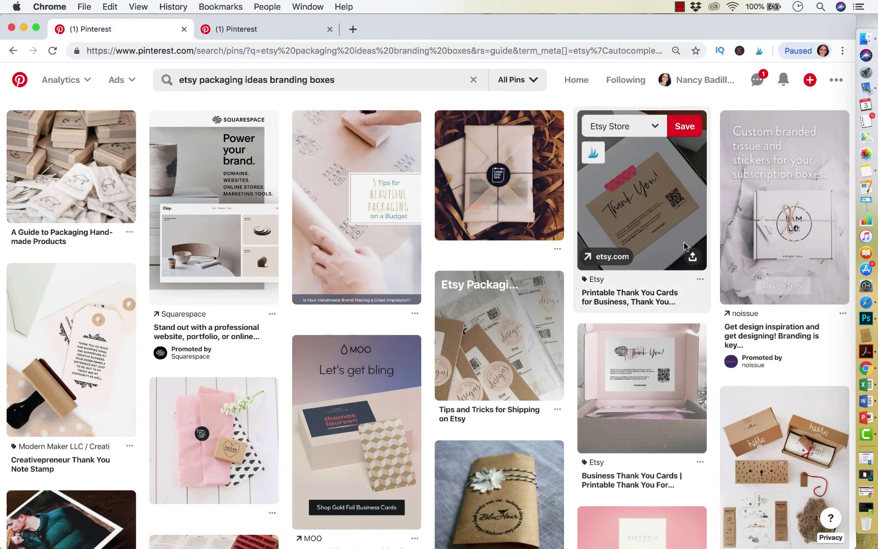
- Save the "Printable Thank You Cards for Business" pin and the noissue subscription box branding pin to the Etsy Packaging Ideas board
scroll(684, 245, "down", 3)
scroll(665, 193, "up", 3)
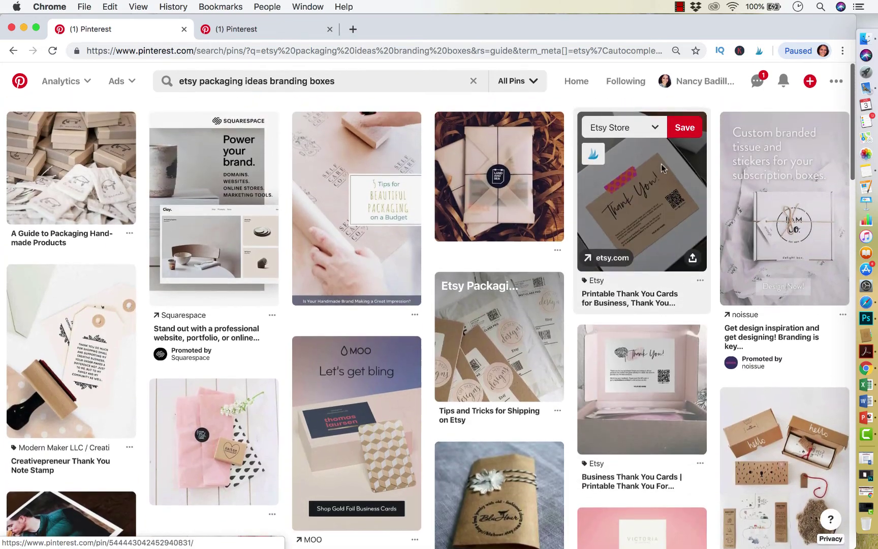
left_click(649, 126)
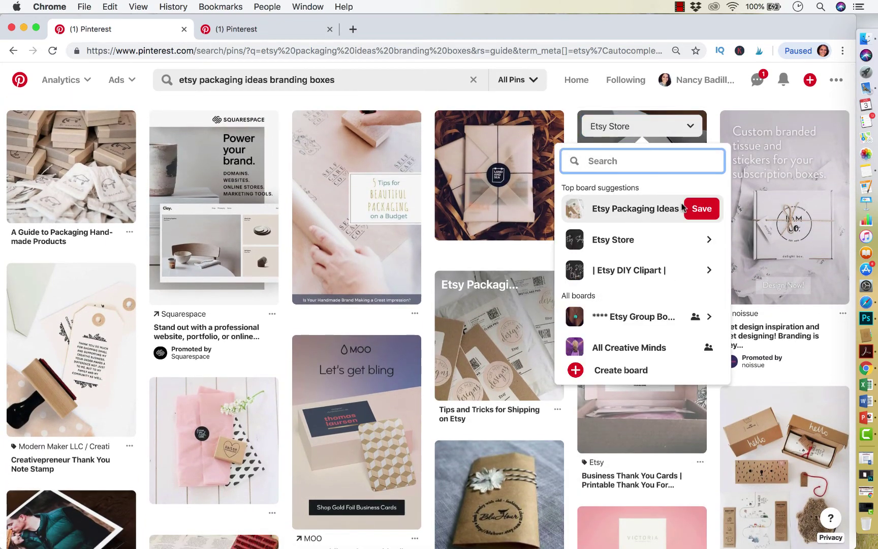
left_click(701, 208)
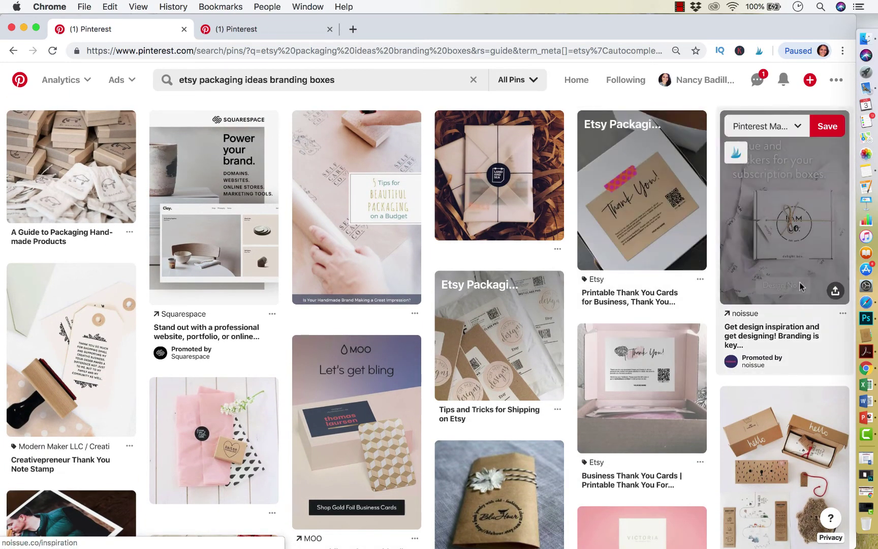
left_click(795, 130)
left_click(774, 208)
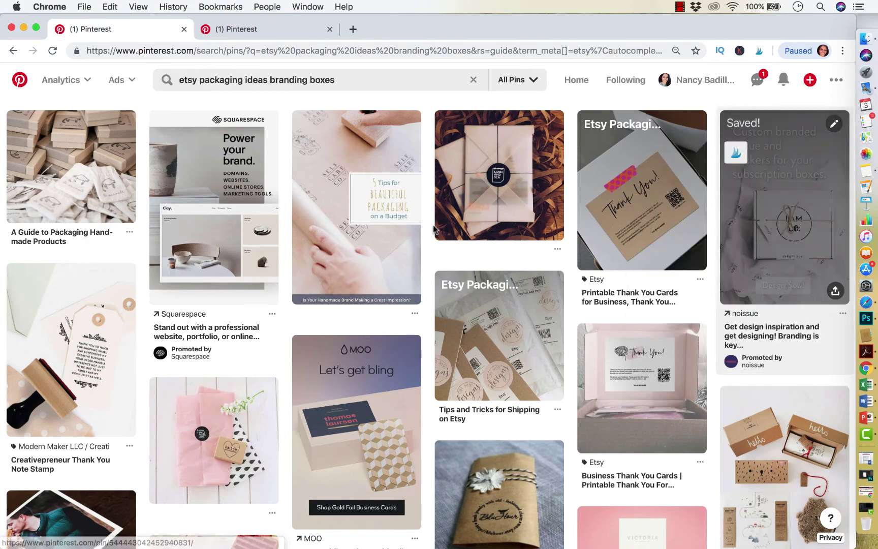
- Save the "Creativepreneur Thank You Note Stamp" pin to the Etsy Packaging Ideas board
scroll(278, 305, "down", 5)
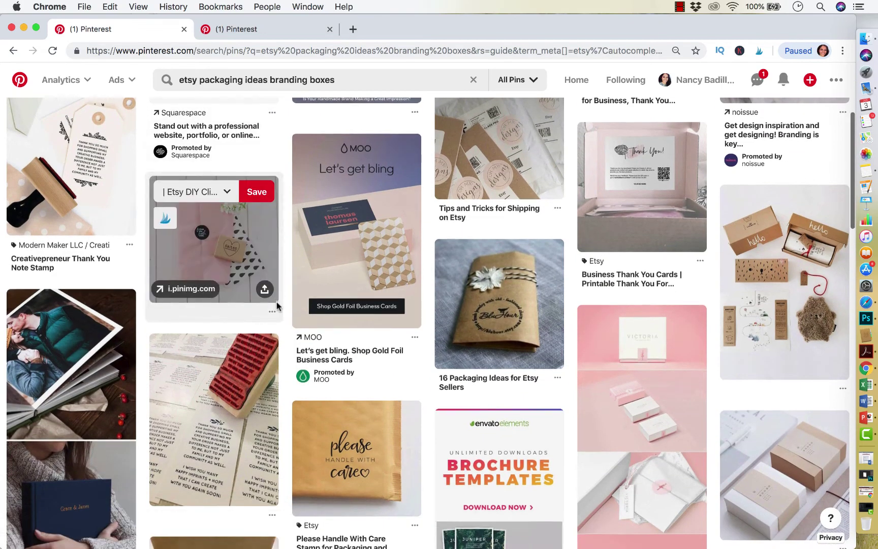
scroll(278, 306, "up", 5)
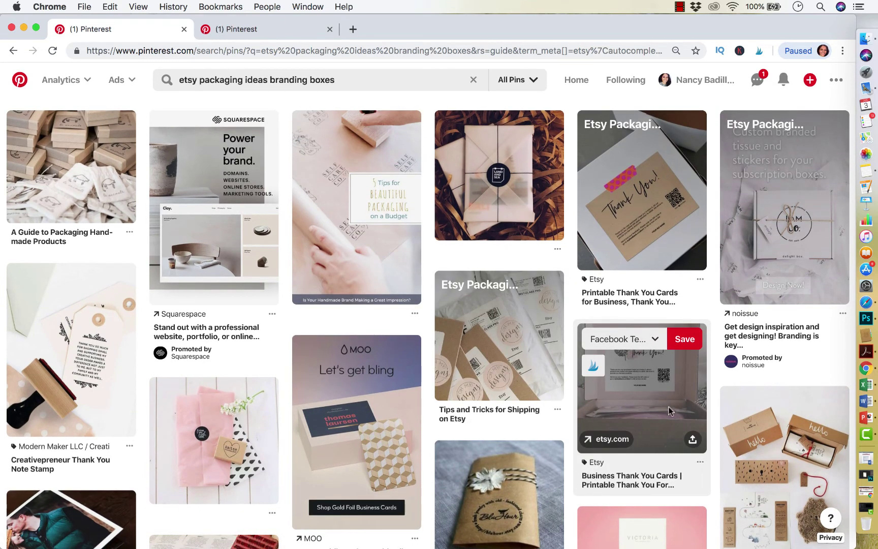
scroll(269, 298, "down", 2)
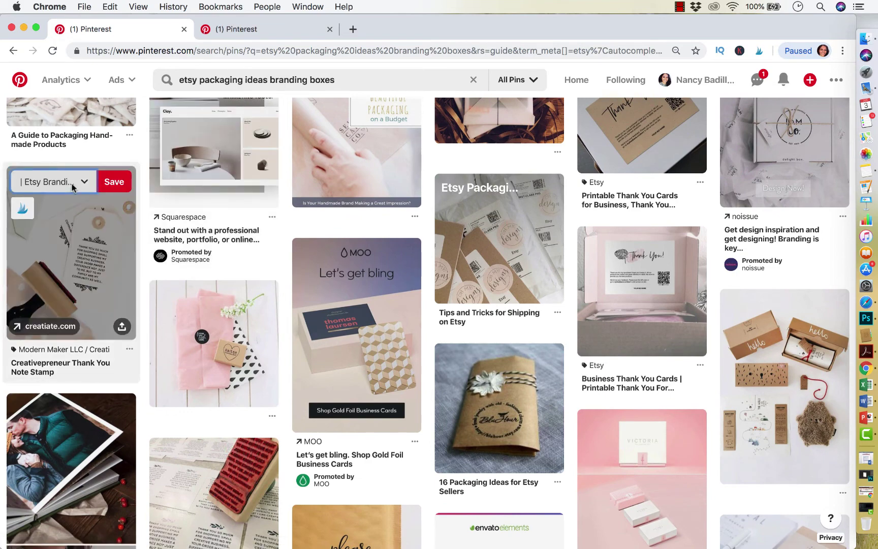
left_click(52, 182)
left_click(183, 265)
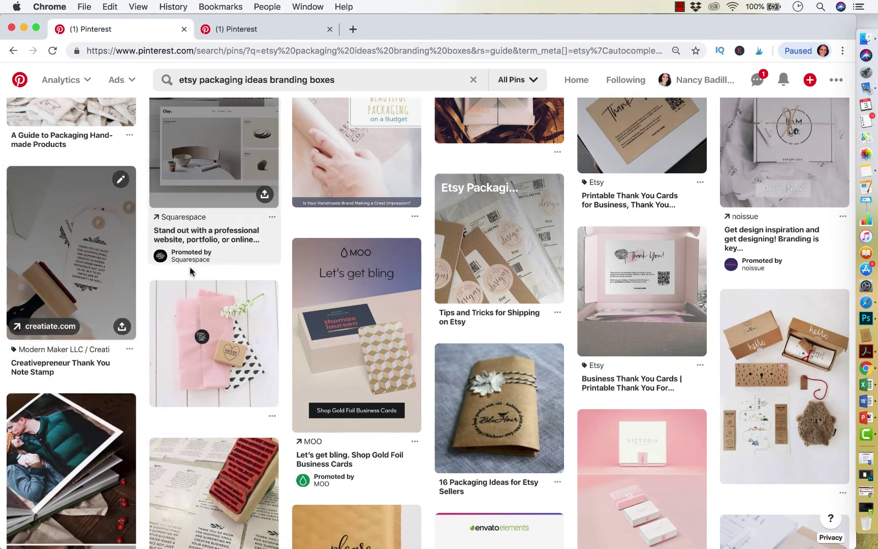
- Find "The Step-By-Step Guide to Building a Brand" pin further down the results and save it to the Etsy Packaging Ideas board
scroll(221, 318, "down", 6)
scroll(220, 318, "down", 3)
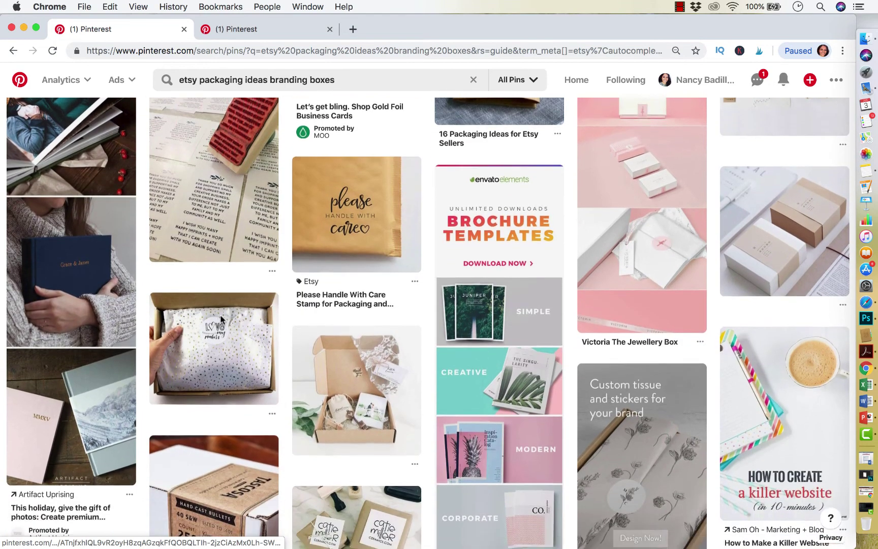
scroll(220, 315, "down", 4)
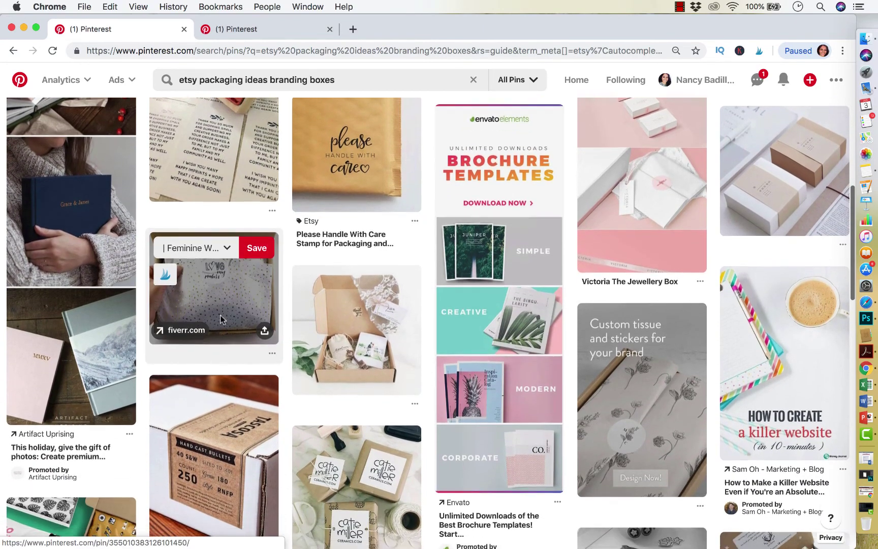
scroll(220, 319, "down", 5)
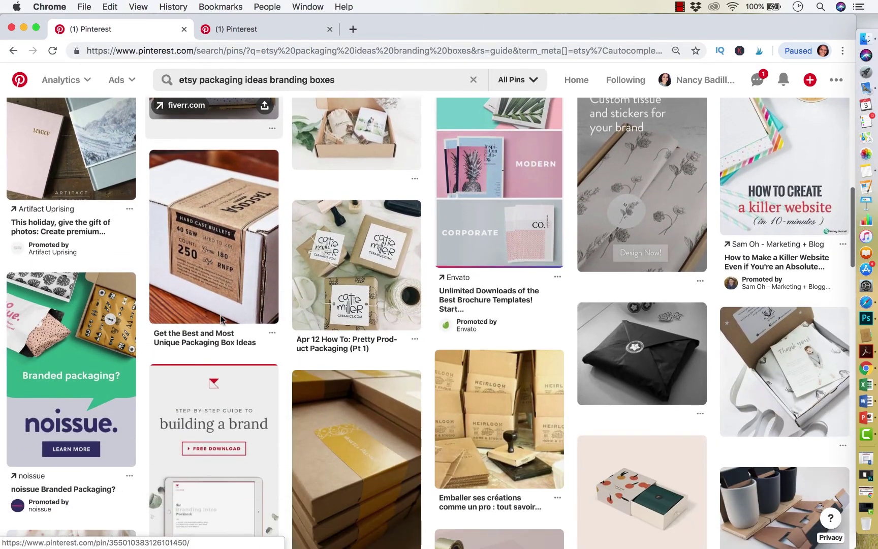
scroll(220, 313, "down", 7)
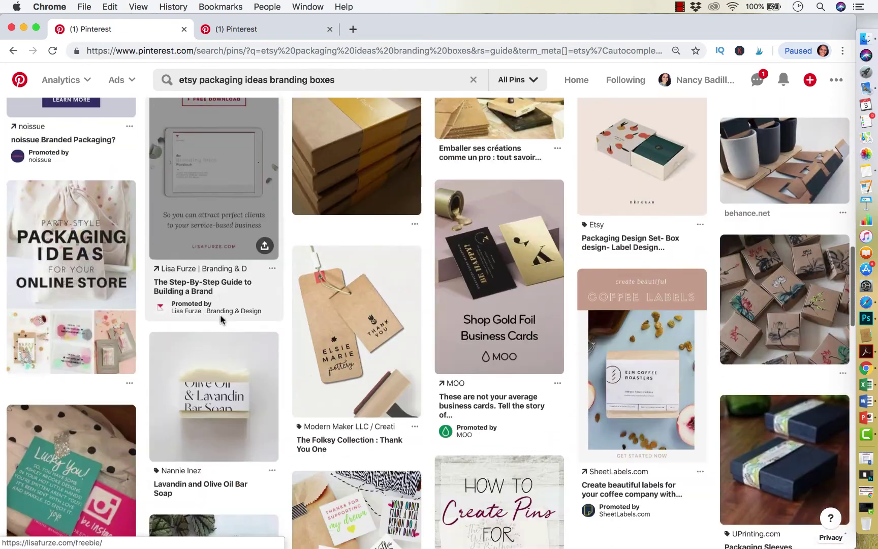
scroll(222, 318, "up", 3)
mouse_move(204, 138)
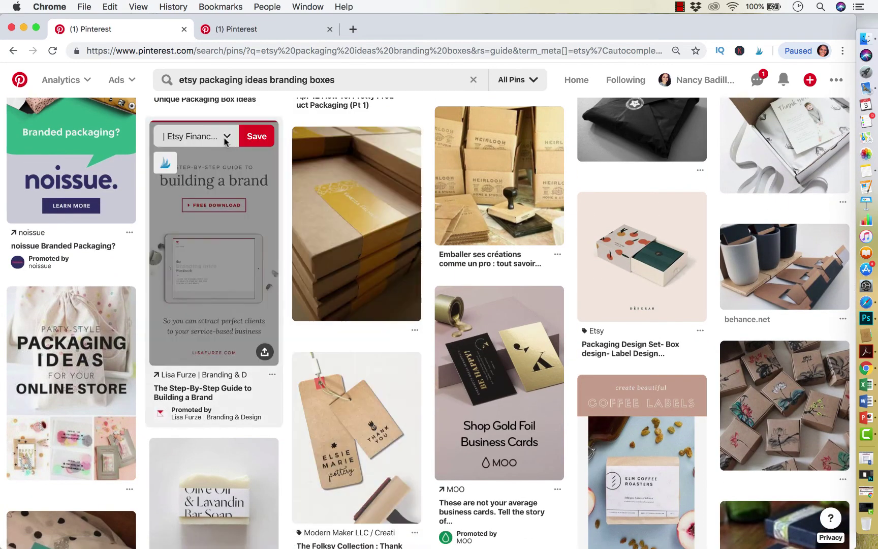
left_click(226, 137)
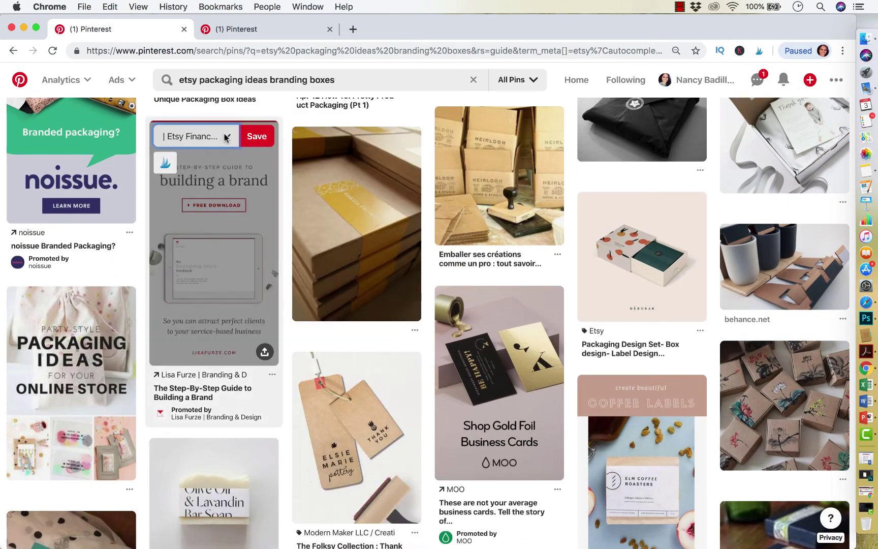
left_click(226, 137)
left_click(227, 136)
left_click(227, 136)
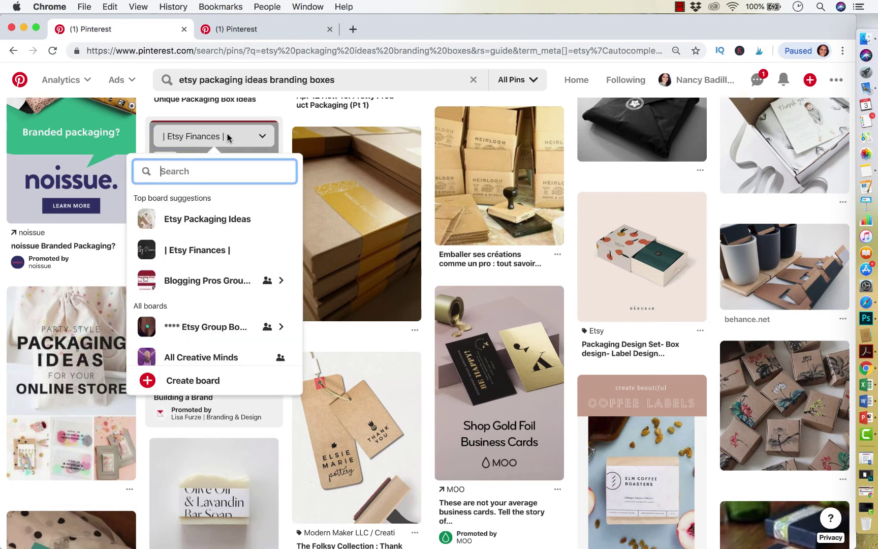
left_click(269, 219)
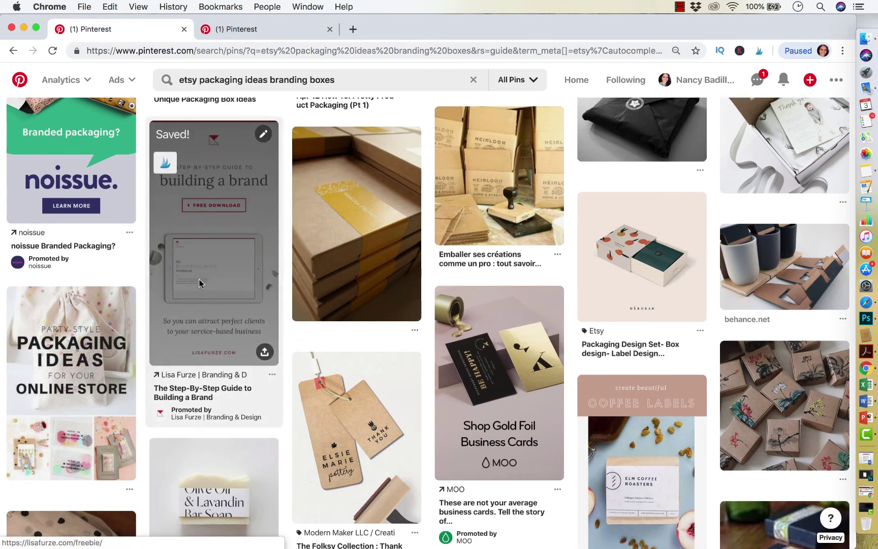
- Save the "Party Style Packaging Ideas for Your Online Store" pin to the Etsy Packaging Ideas board
scroll(133, 323, "down", 3)
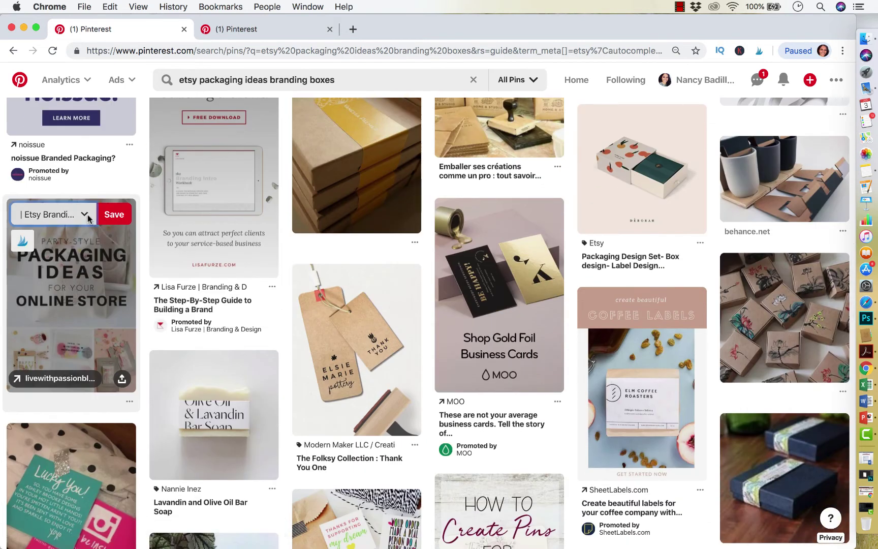
left_click(88, 217)
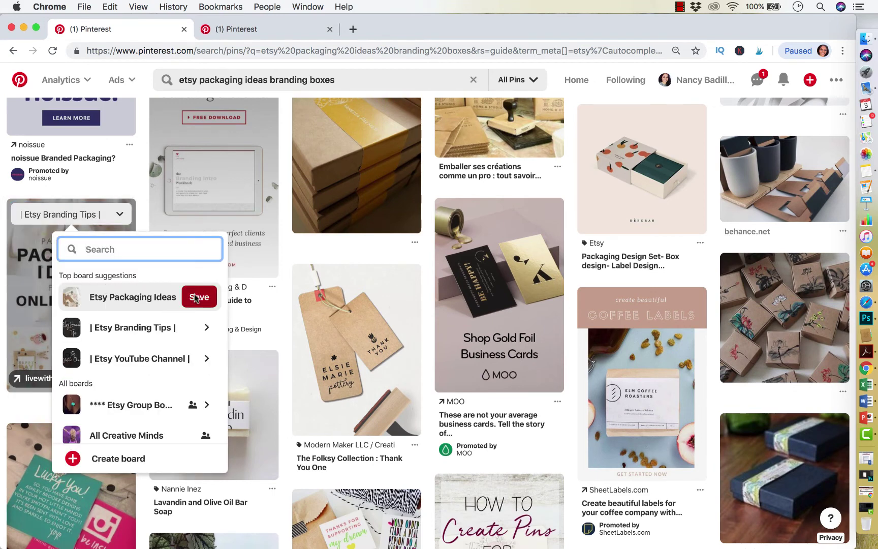
left_click(199, 296)
- Open the Etsy Packaging Ideas board from the profile's boards and review its description and saved pins
left_click(703, 81)
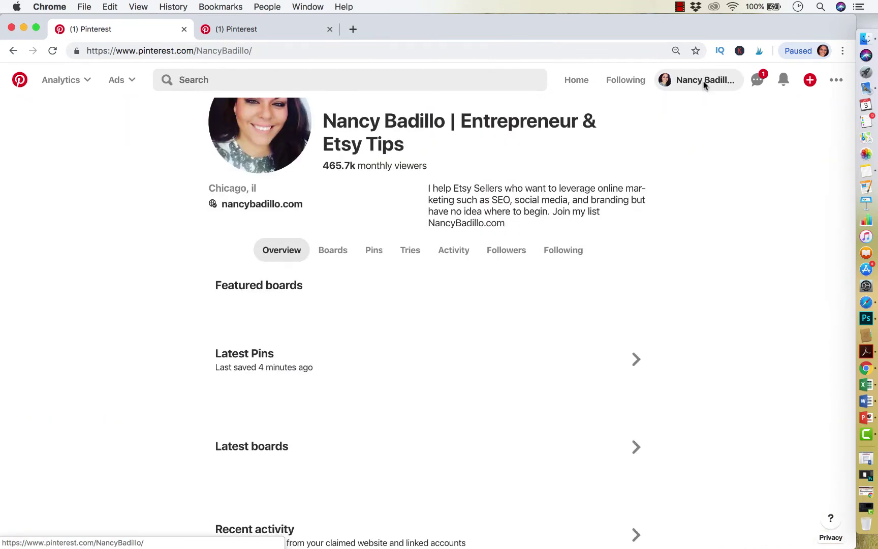
left_click(334, 416)
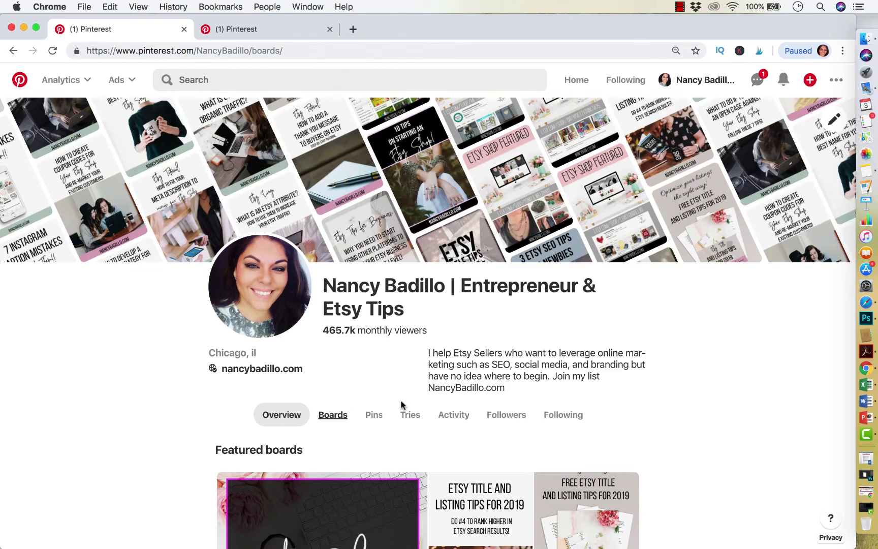
scroll(354, 285, "down", 5)
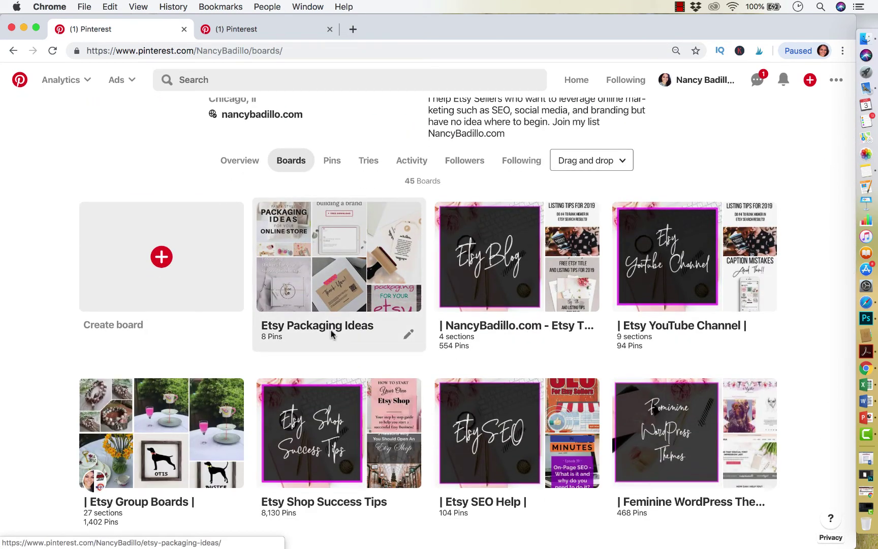
left_click(365, 246)
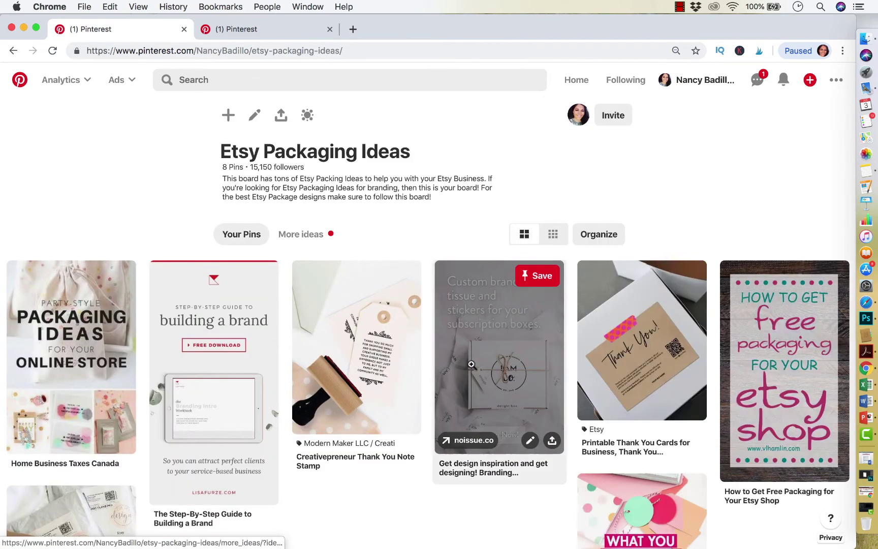
scroll(511, 431, "down", 4)
scroll(511, 431, "up", 5)
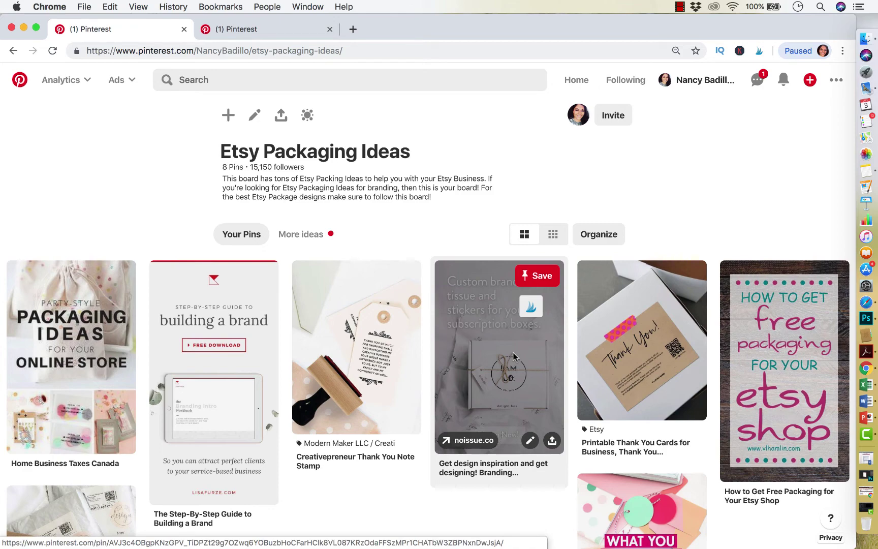
- Return to the profile's boards and move the Etsy Packaging Ideas board toward the neighbouring Etsy Blog board's place in the order
left_click(695, 81)
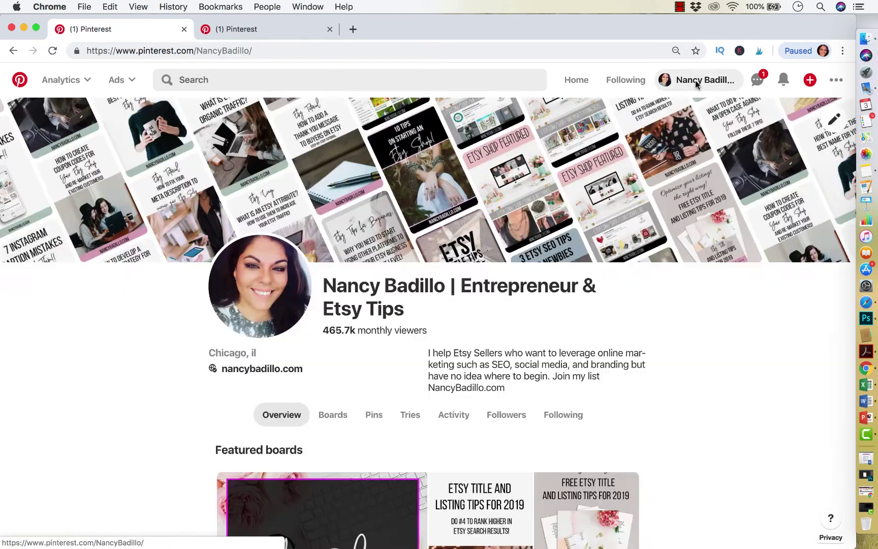
scroll(535, 382, "down", 3)
left_click(335, 274)
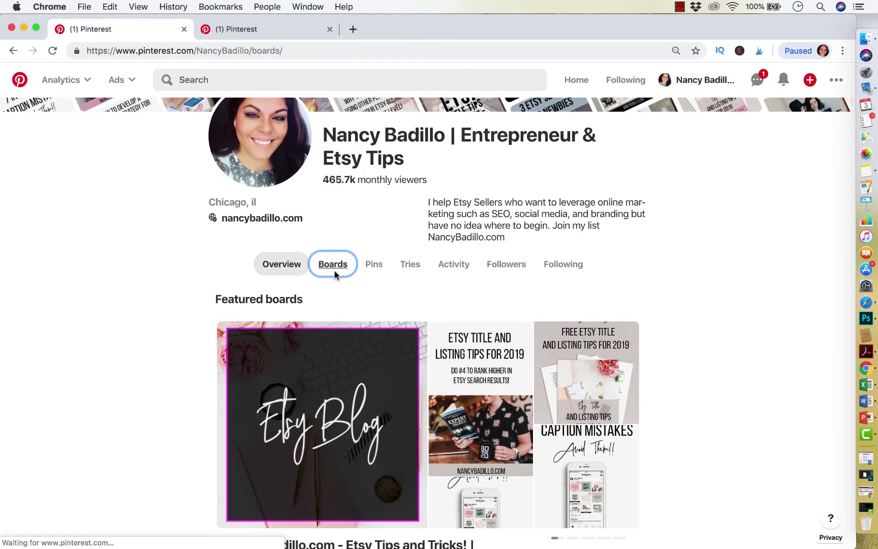
scroll(495, 285, "down", 5)
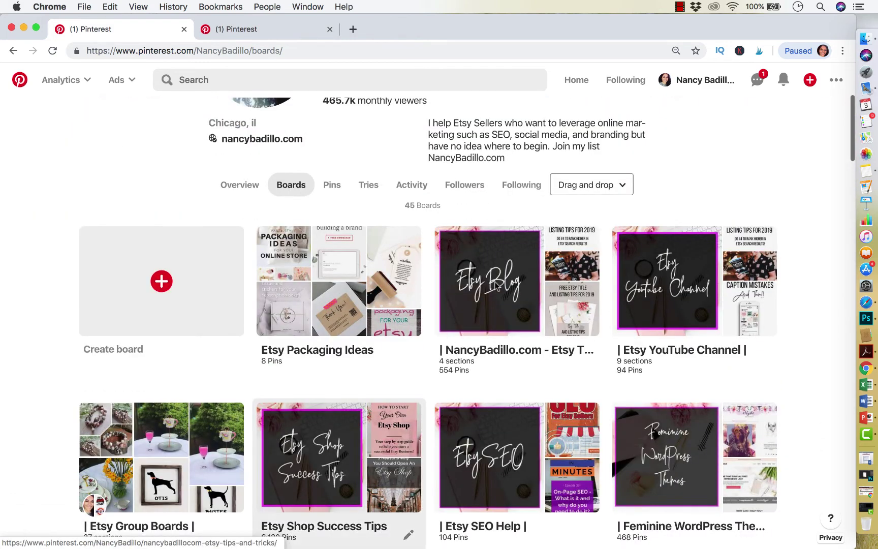
scroll(349, 264, "up", 1)
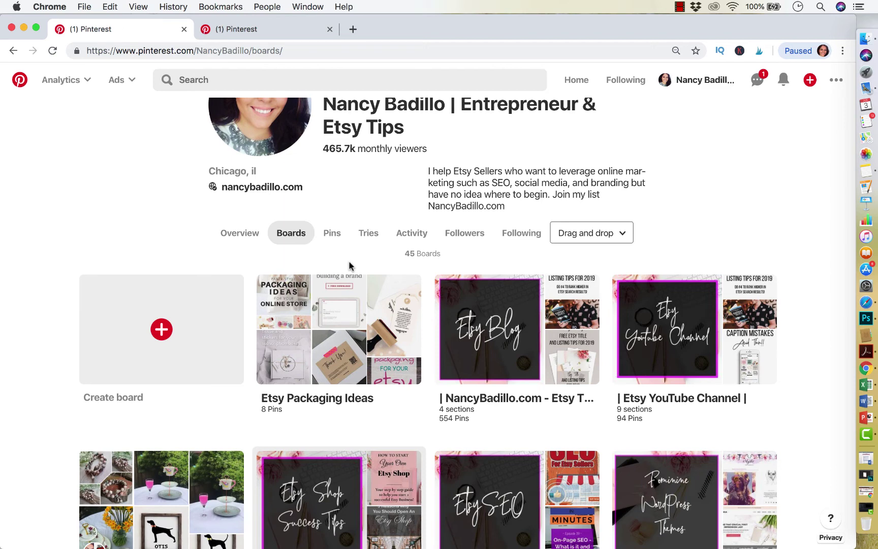
scroll(349, 260, "up", 5)
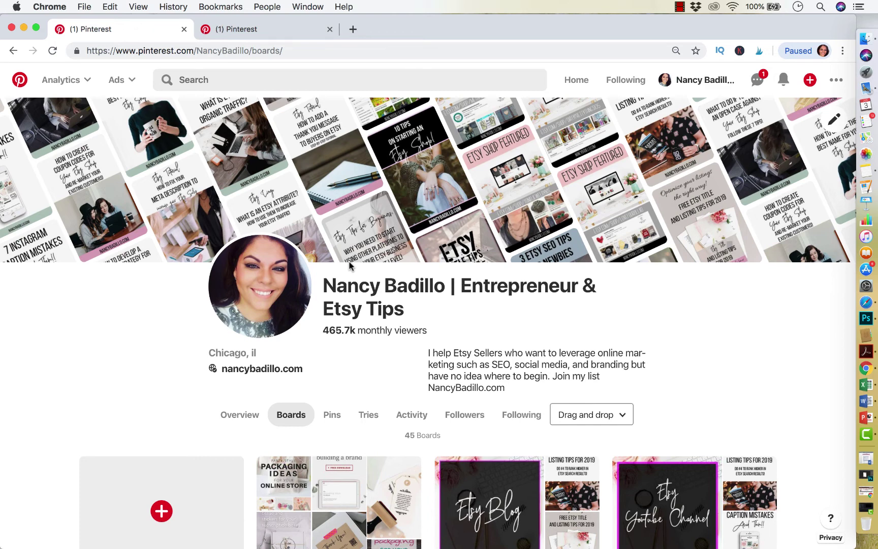
scroll(349, 264, "down", 3)
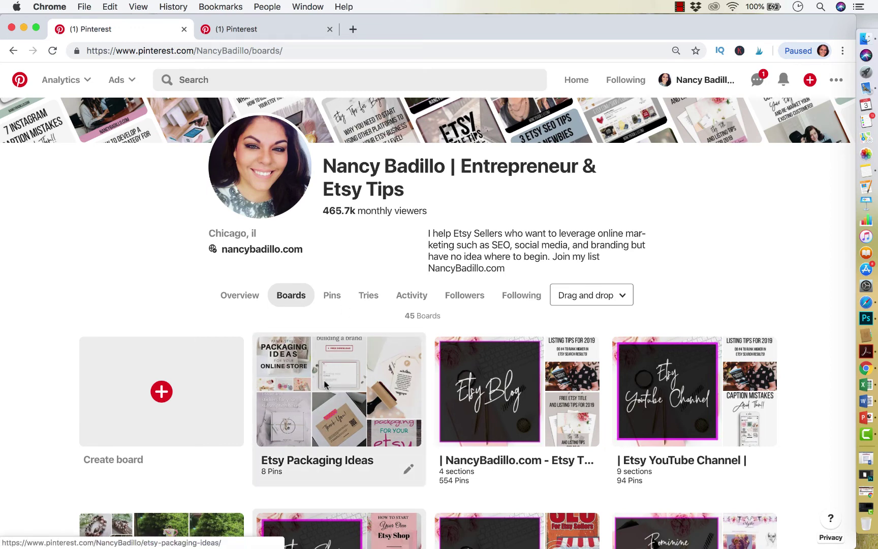
left_click_drag(324, 385, 369, 351)
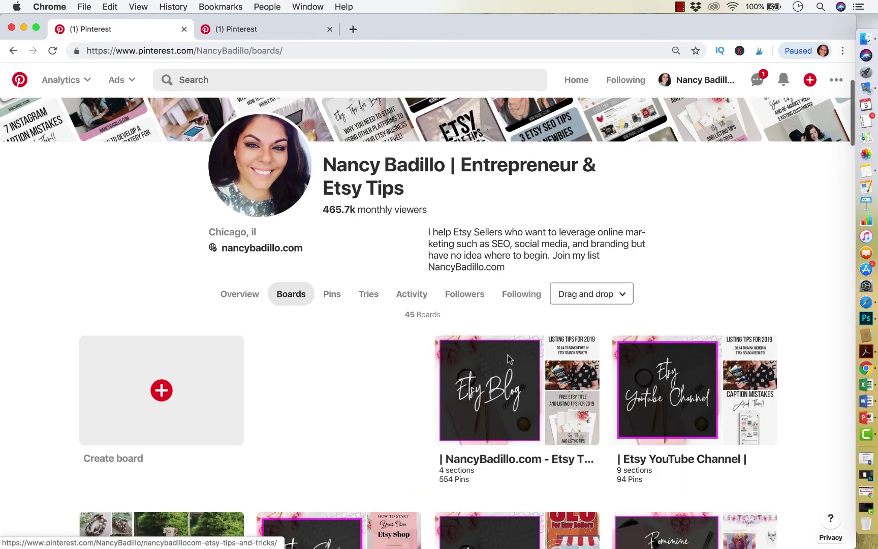